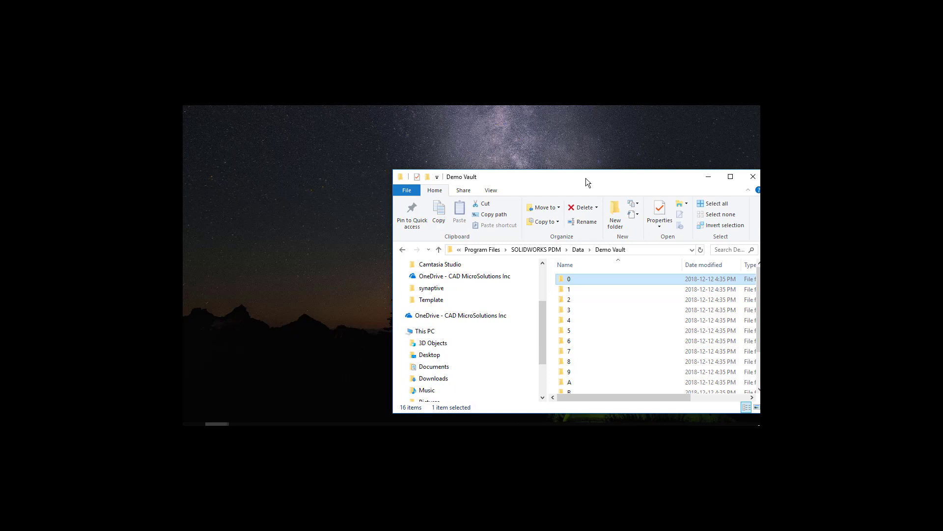
pyautogui.moveTo(588, 180); pyautogui.dragTo(440, 142)
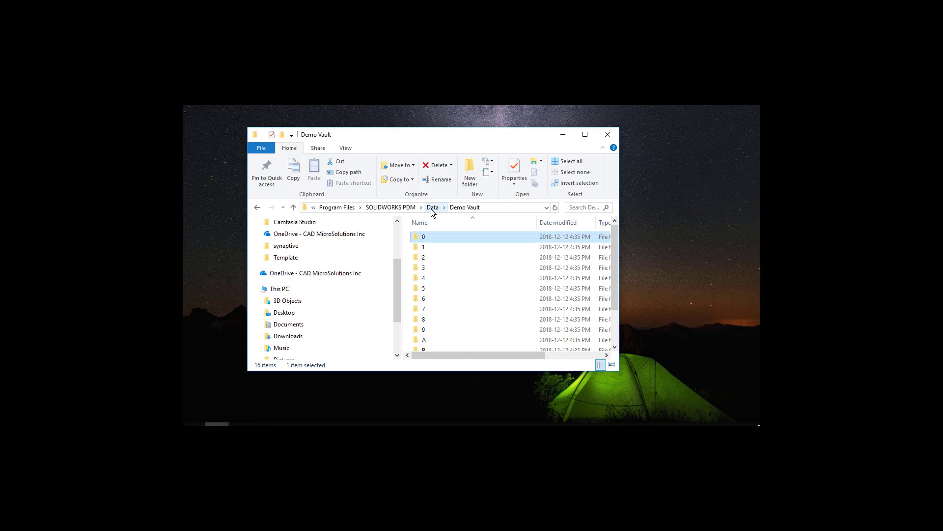
pyautogui.scroll(-2, 434, 267)
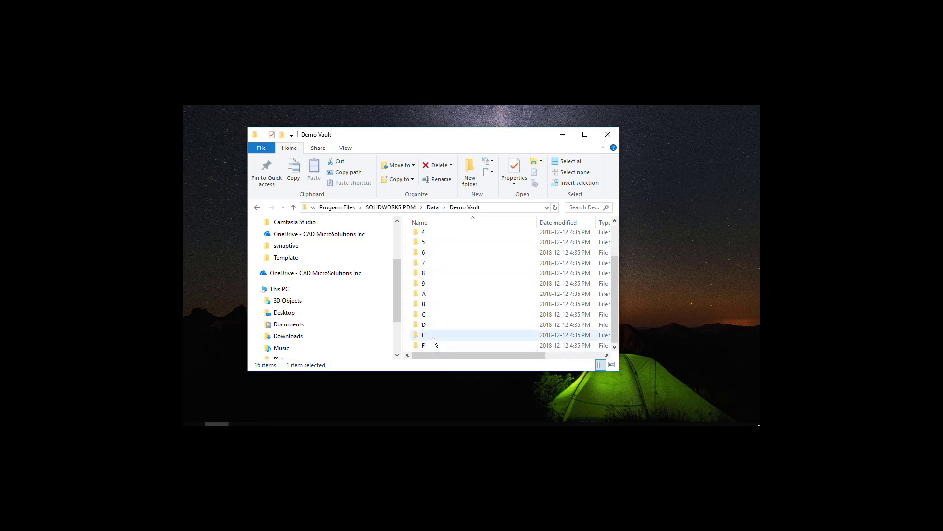
pyautogui.scroll(2, 433, 337)
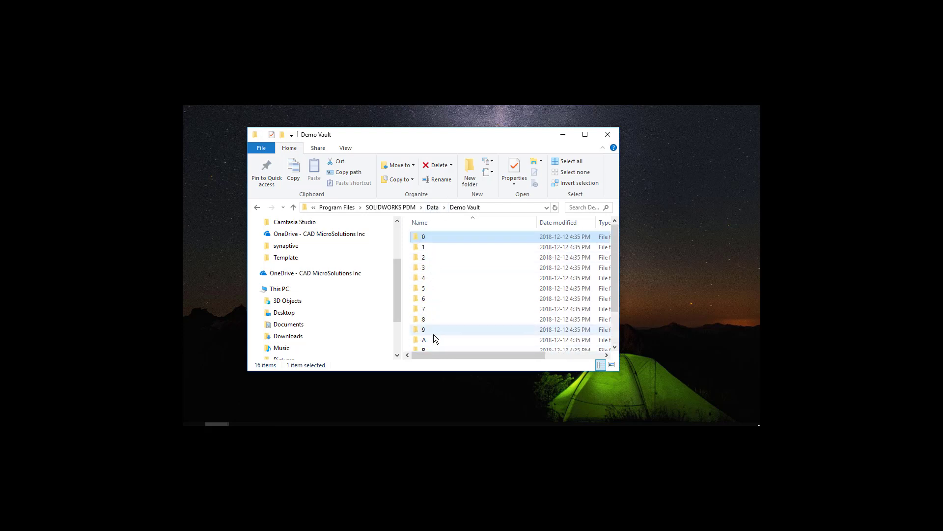
pyautogui.doubleClick(448, 237)
pyautogui.doubleClick(447, 237)
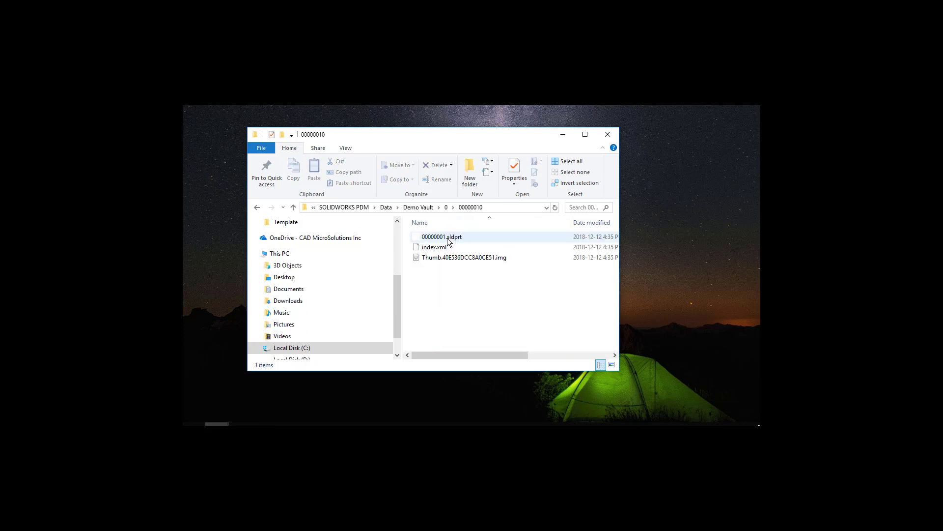
pyautogui.click(447, 207)
pyautogui.click(457, 207)
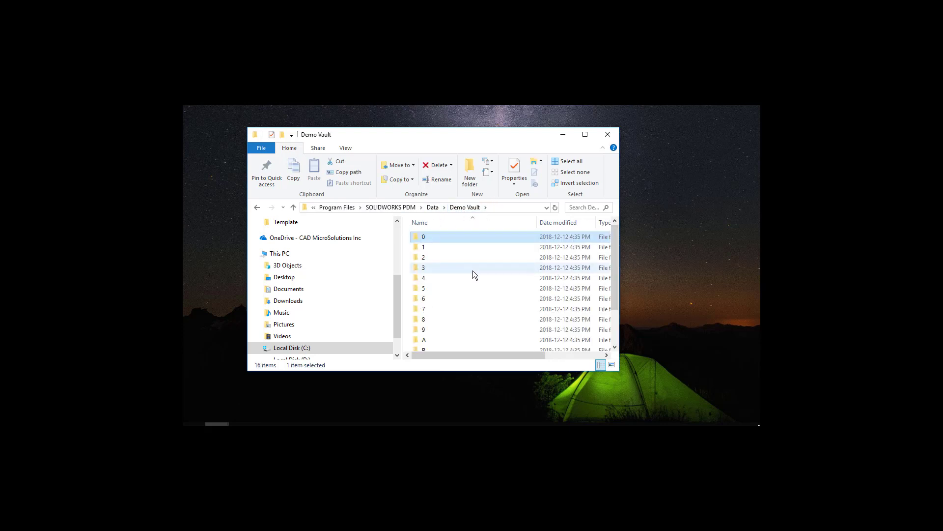
pyautogui.moveTo(473, 270)
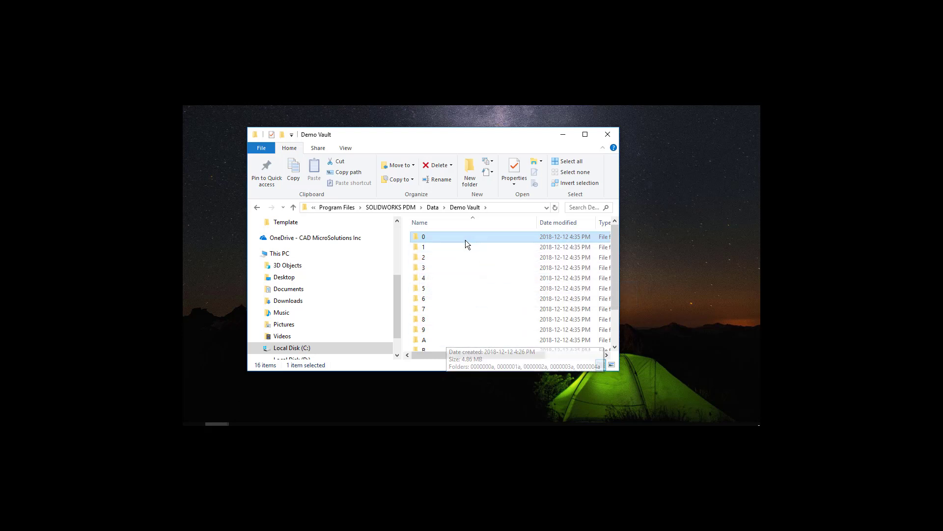
pyautogui.moveTo(457, 250)
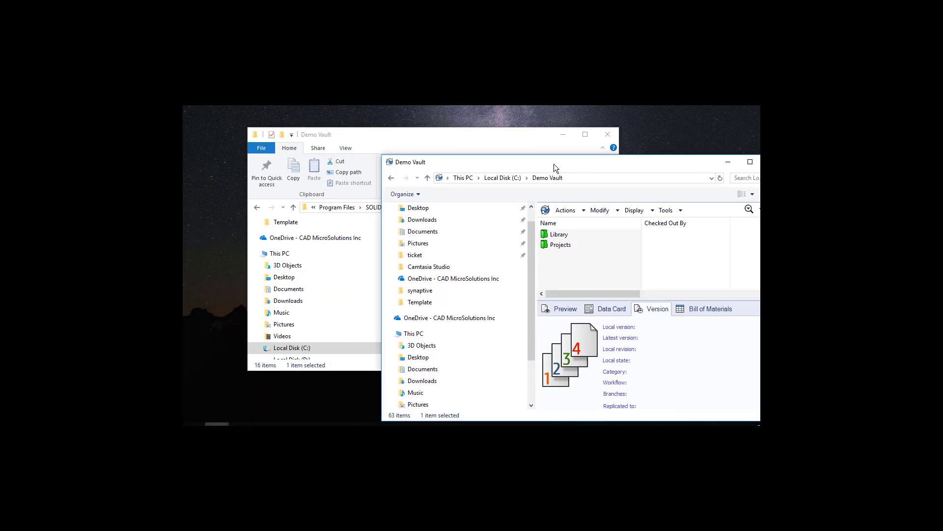
# - Place the vault and archive windows side by side, open Library and select bottom.sldprt
pyautogui.moveTo(553, 164); pyautogui.dragTo(505, 127)
pyautogui.moveTo(347, 134); pyautogui.dragTo(262, 141)
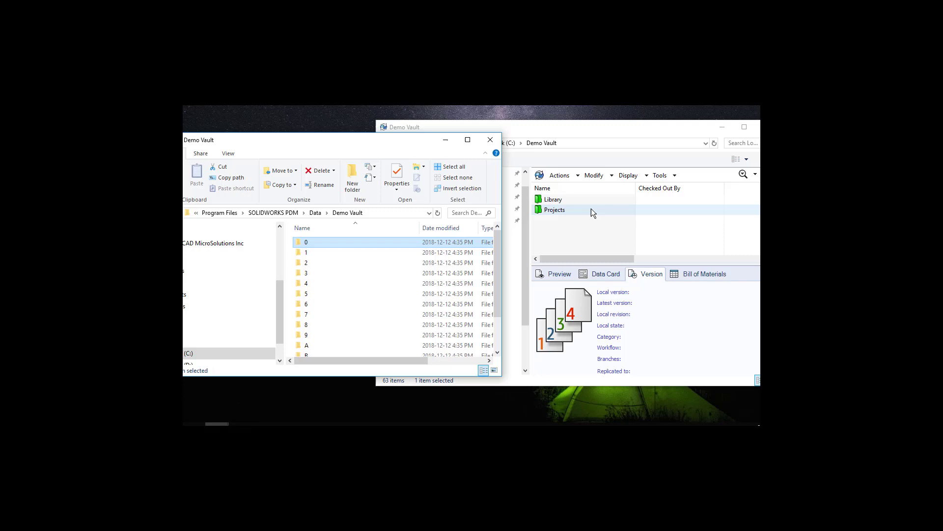
pyautogui.click(564, 200)
pyautogui.doubleClick(565, 200)
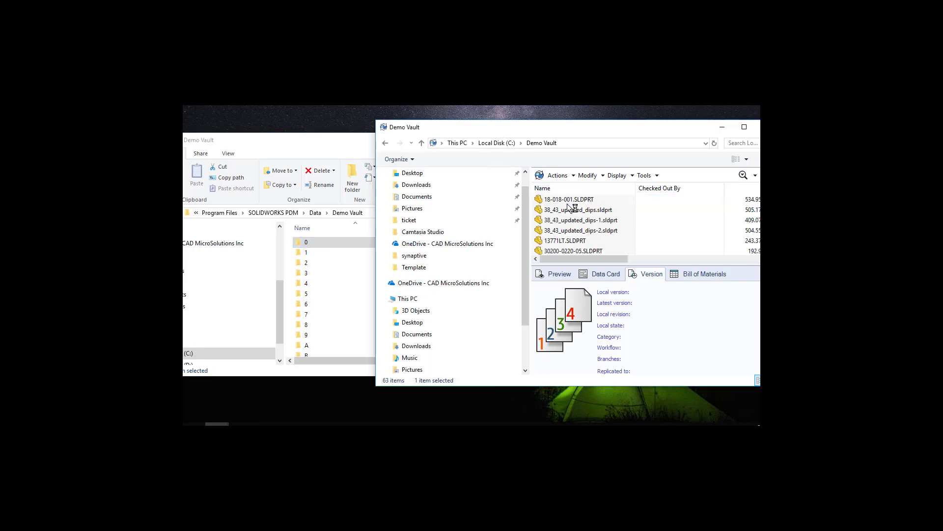
pyautogui.click(577, 232)
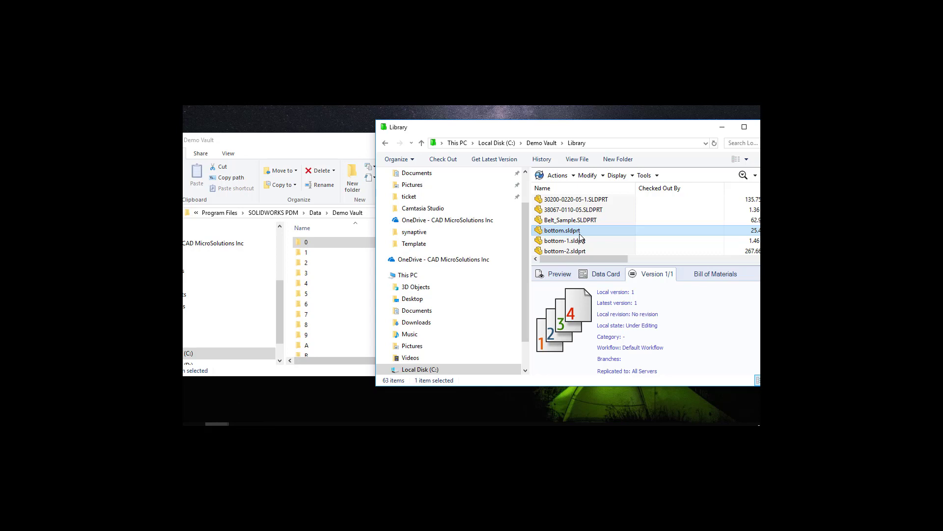
# - Open archive folder 5 > 00000005 to show 00000001.sldprt, index.xml and the thumbnail
pyautogui.doubleClick(307, 293)
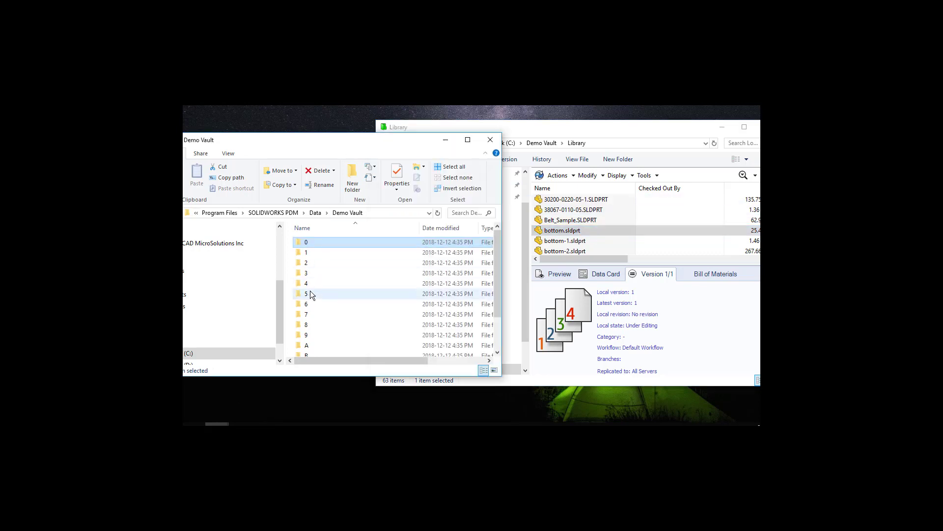
pyautogui.doubleClick(316, 241)
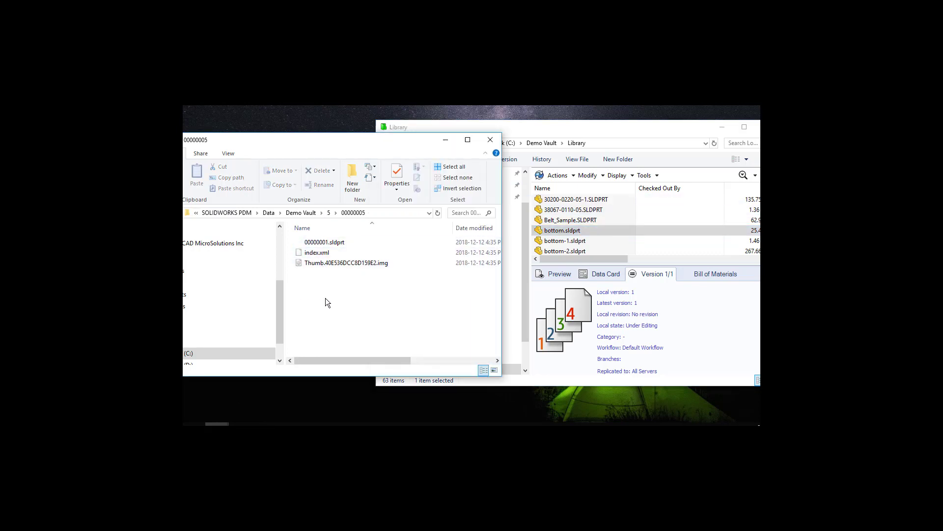
pyautogui.moveTo(508, 129); pyautogui.dragTo(522, 140)
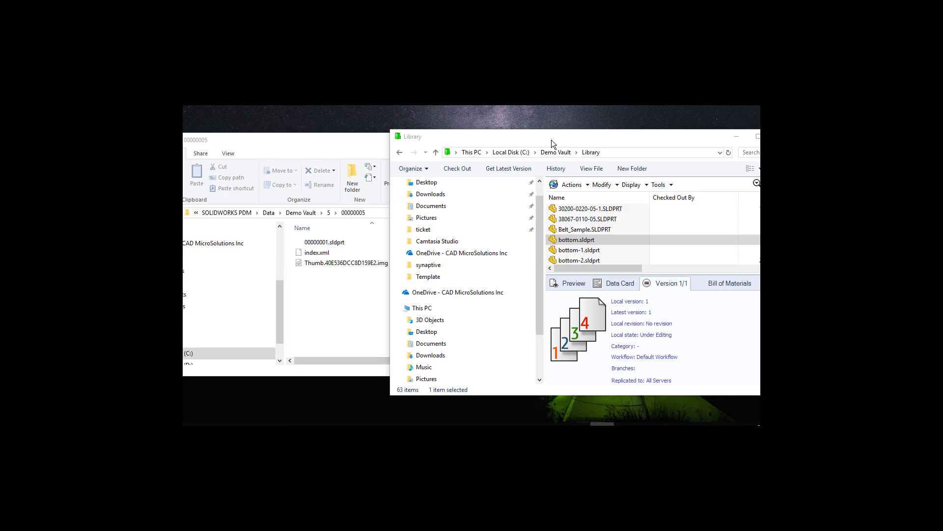
# - Return the archive window from folder 5 to the Demo Vault archive's top level
pyautogui.click(343, 145)
pyautogui.click(326, 214)
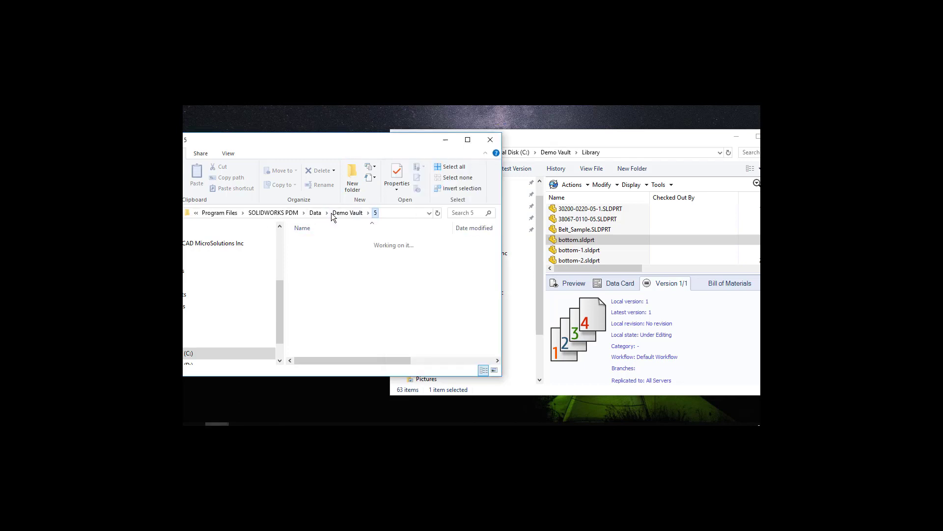
pyautogui.click(353, 212)
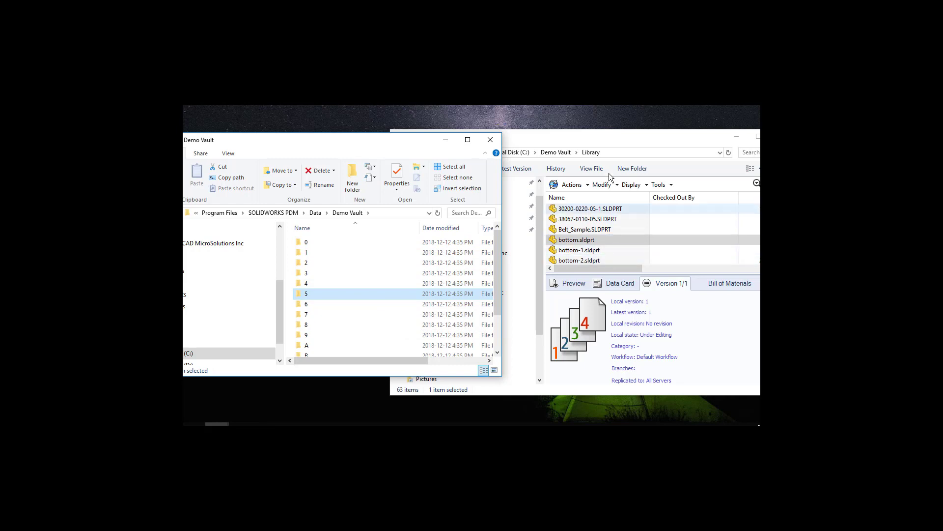
pyautogui.click(573, 134)
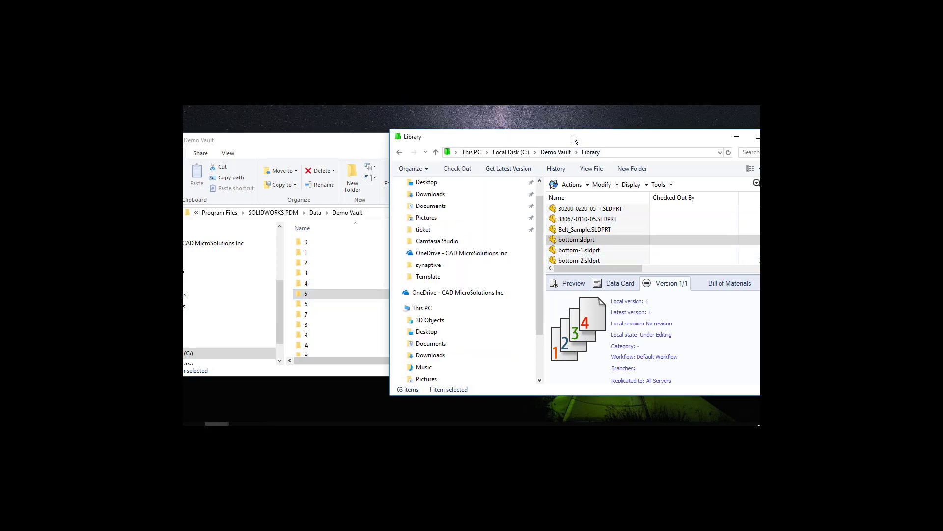
pyautogui.click(295, 147)
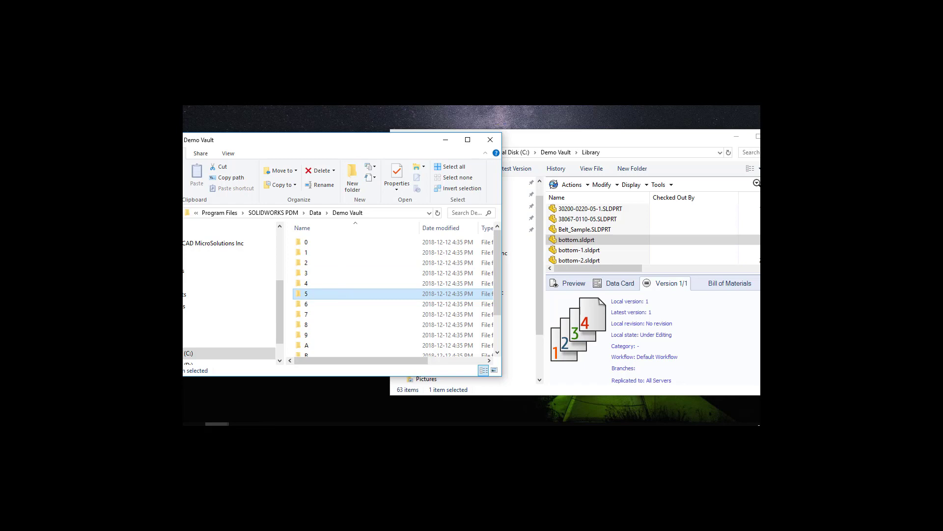
# - Close the Demo Vault archive window and move the Library vault view to the centre
pyautogui.click(344, 241)
pyautogui.scroll(-2, 341, 314)
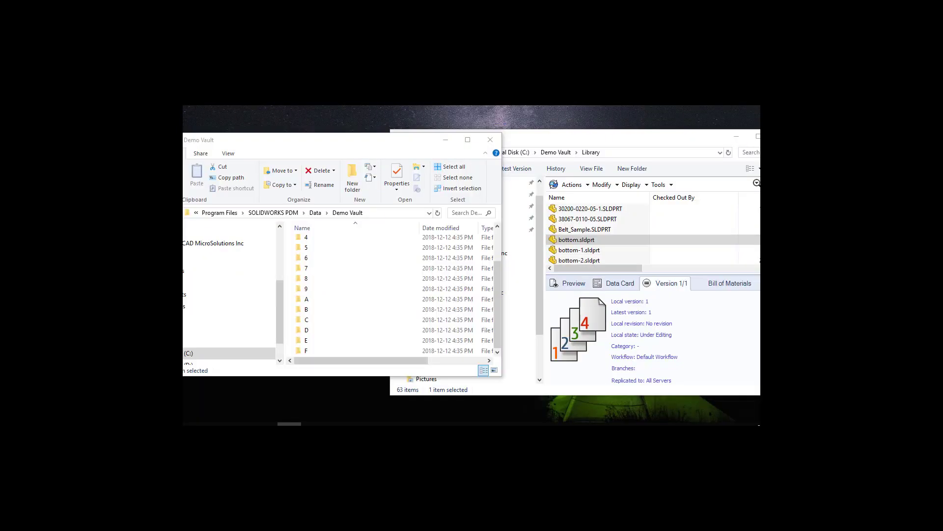
pyautogui.click(494, 141)
pyautogui.moveTo(579, 141); pyautogui.dragTo(445, 133)
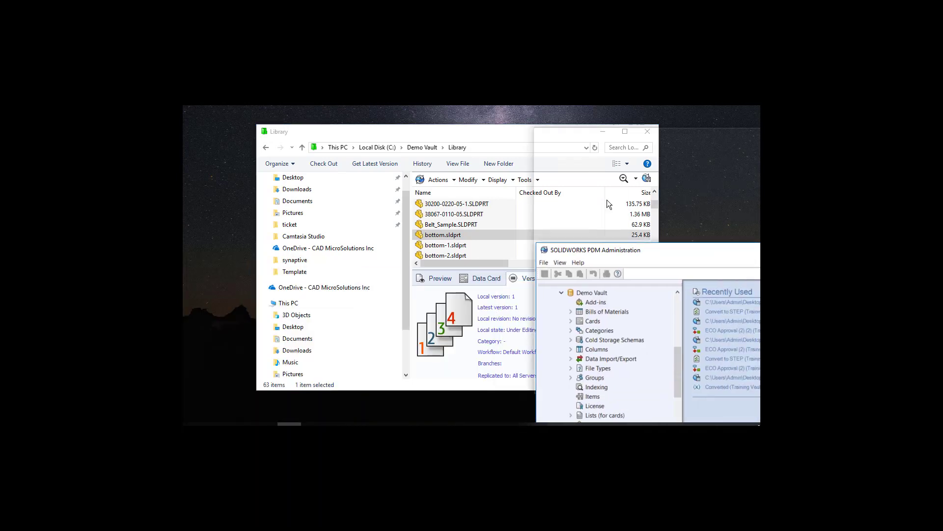
# - Start a new cold storage schema named 'Delete Versions'
pyautogui.moveTo(737, 247); pyautogui.dragTo(449, 167)
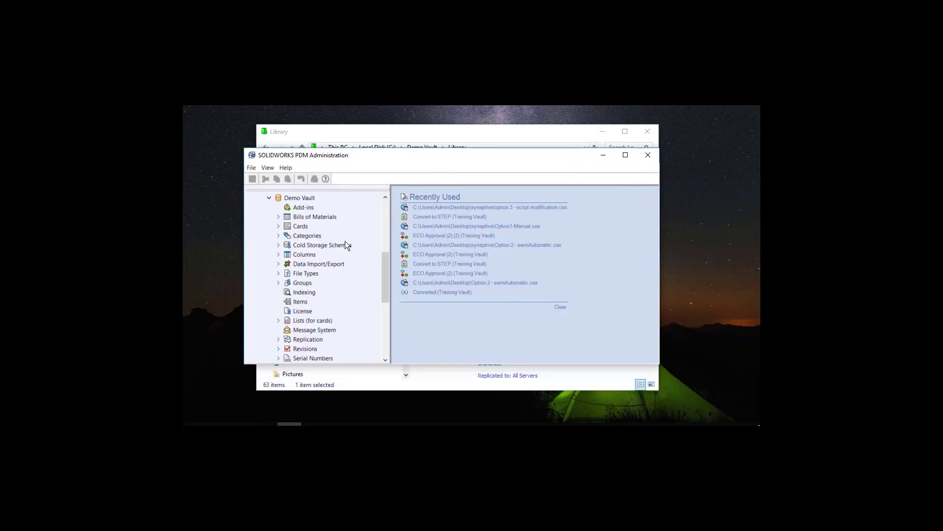
pyautogui.rightClick(311, 246)
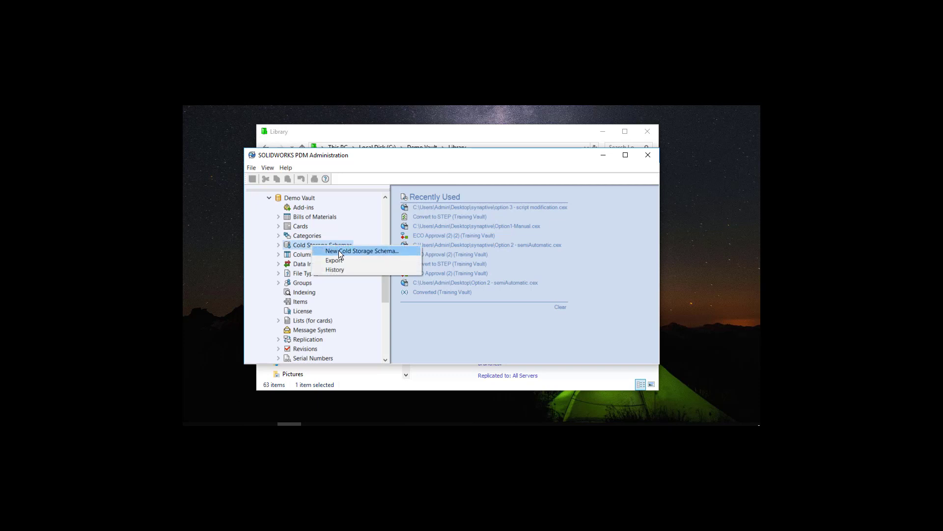
pyautogui.click(339, 252)
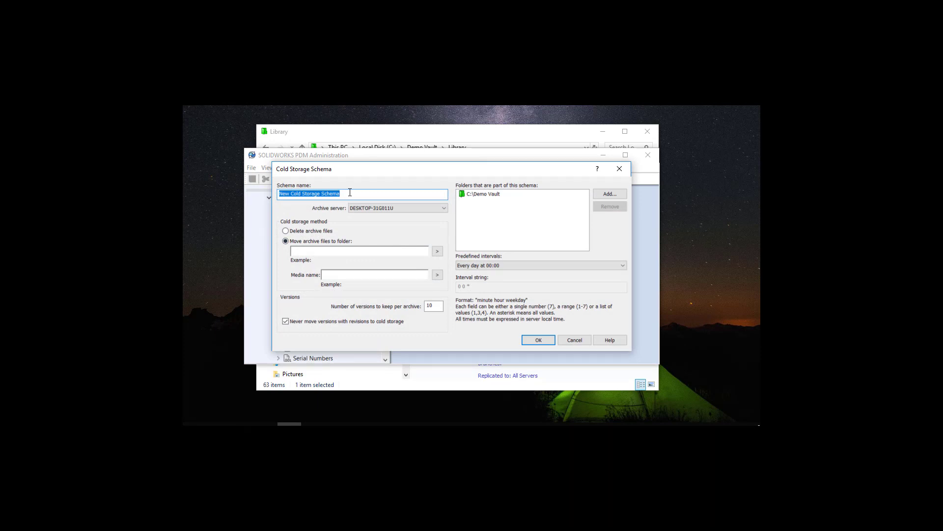
pyautogui.write('Delete')
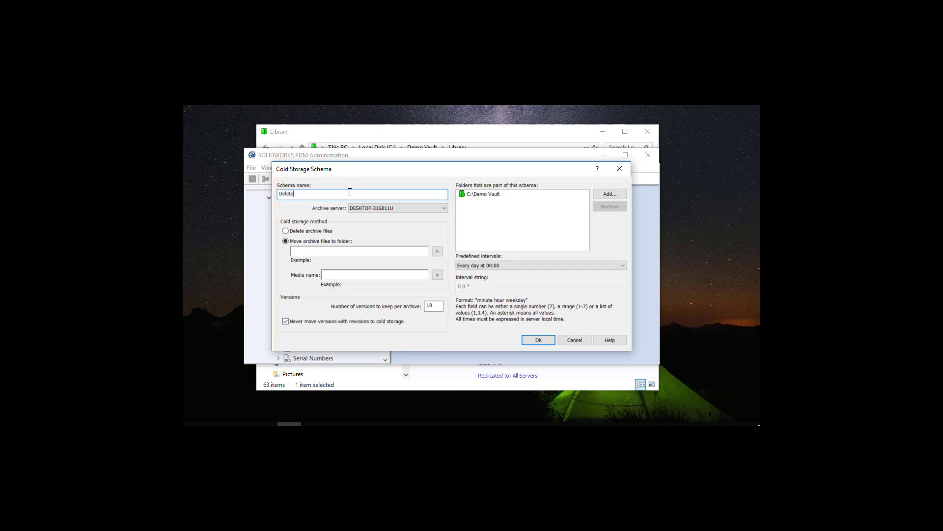
pyautogui.write(' Versions')
# - Add the C:\Demo Vault root folder to the schema
pyautogui.click(495, 191)
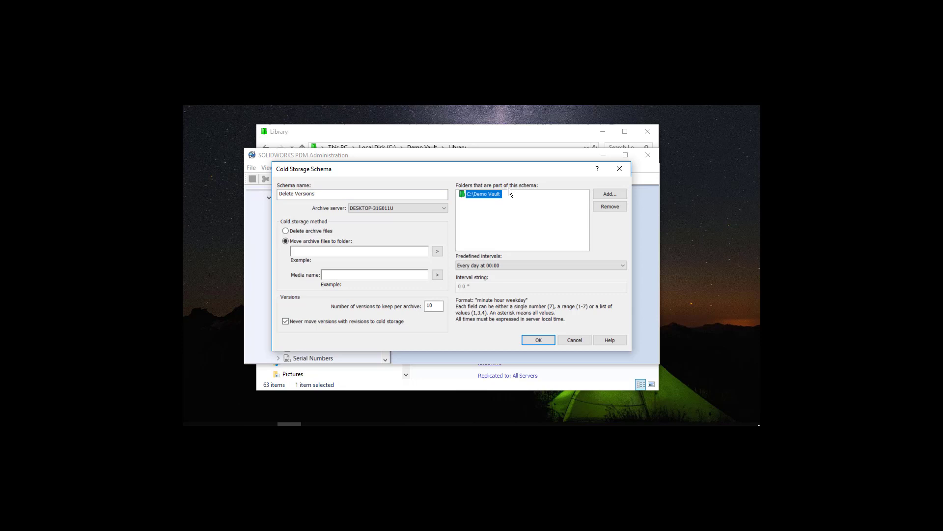
pyautogui.click(619, 194)
pyautogui.click(420, 198)
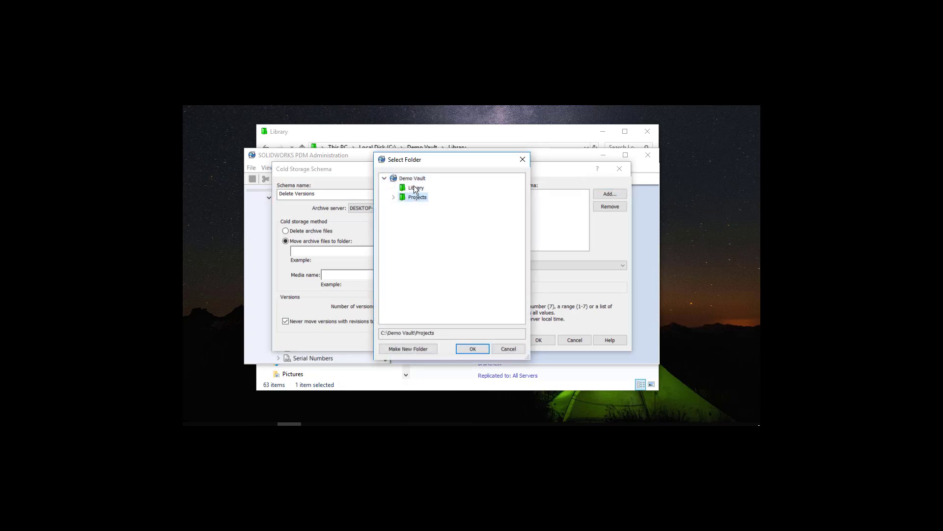
pyautogui.click(412, 178)
pyautogui.click(502, 349)
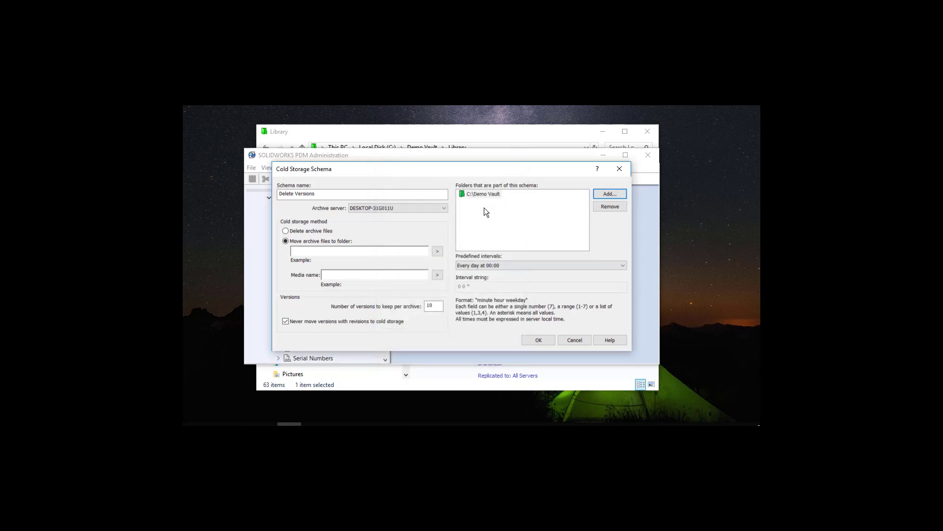
pyautogui.click(480, 194)
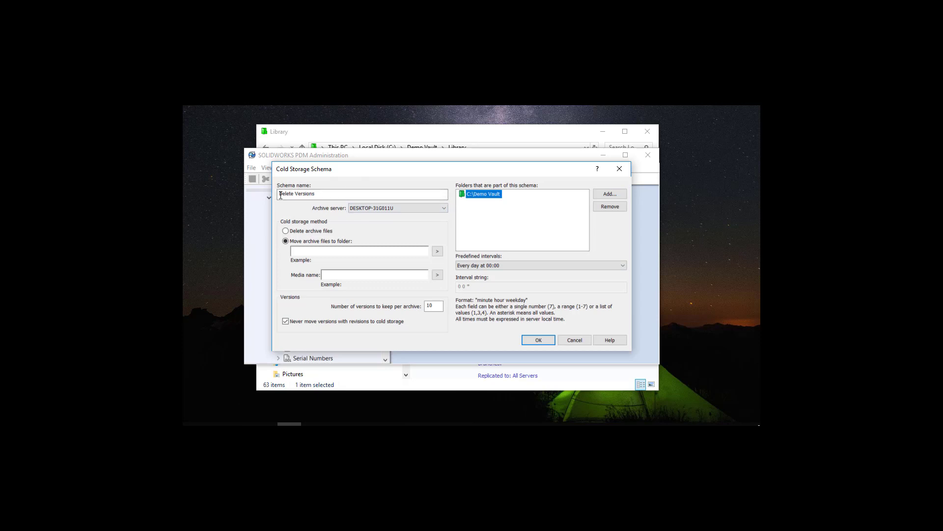
# - Keep the name Delete Versions and set the method to delete archive files
pyautogui.moveTo(280, 195)
pyautogui.mouseDown()
pyautogui.moveTo(334, 195)
pyautogui.moveTo(278, 194)
pyautogui.mouseUp()
pyautogui.click(335, 195)
pyautogui.click(334, 196)
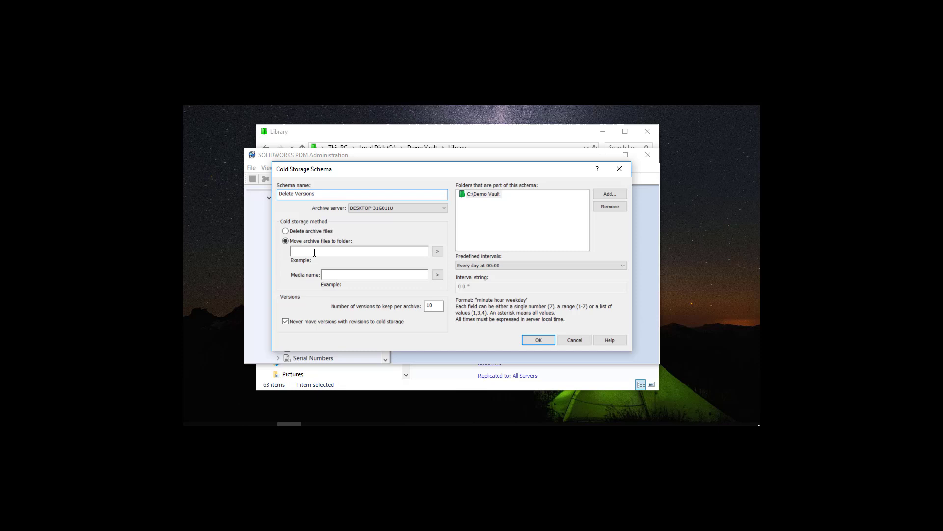
pyautogui.click(285, 231)
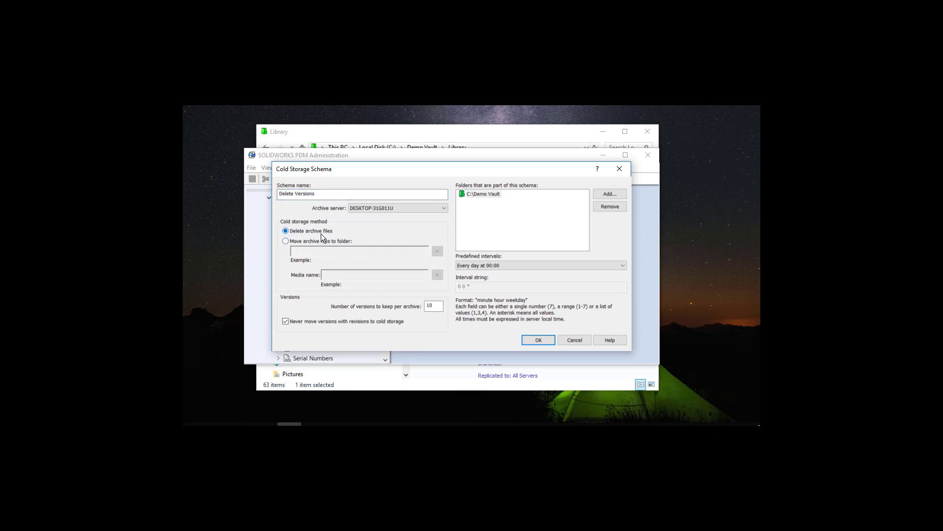
# - Check the version of 38_43_updated_dips-1.sldprt in the Library folder
pyautogui.click(418, 133)
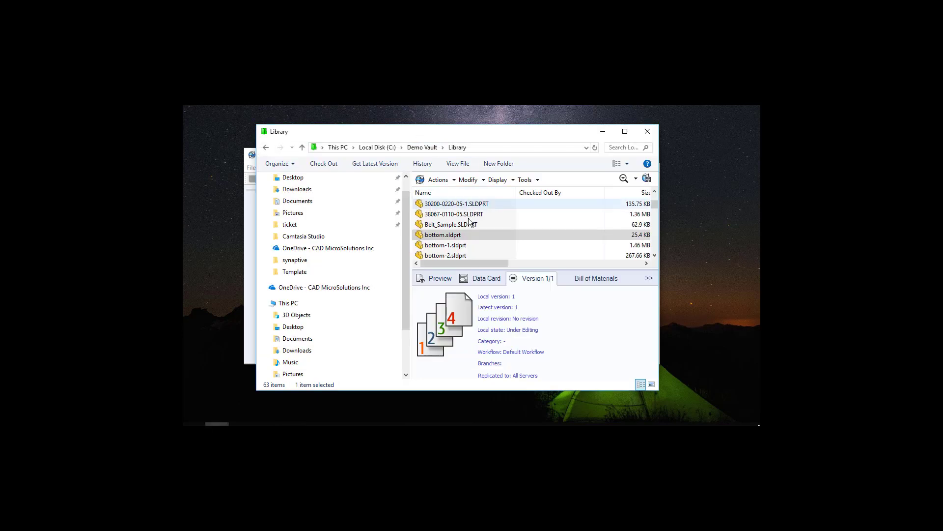
pyautogui.scroll(-15, 468, 222)
pyautogui.scroll(6, 470, 227)
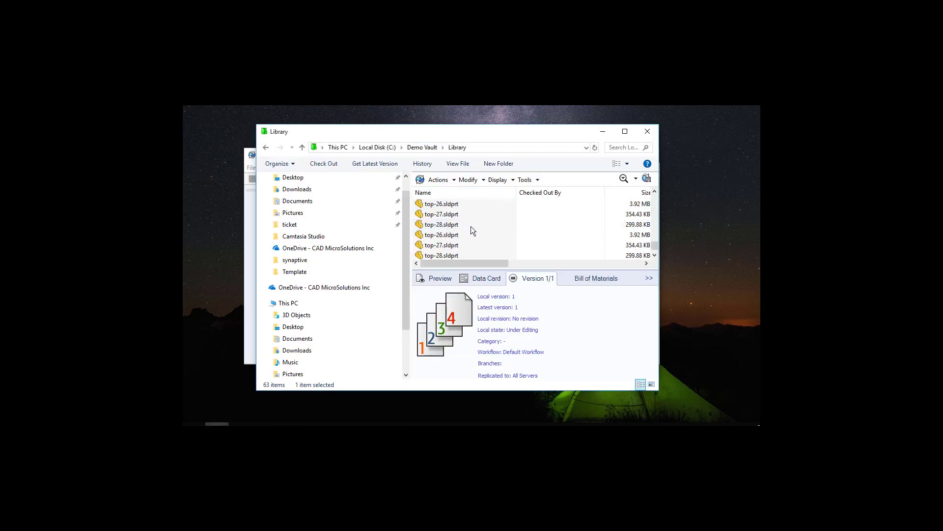
pyautogui.scroll(4, 455, 236)
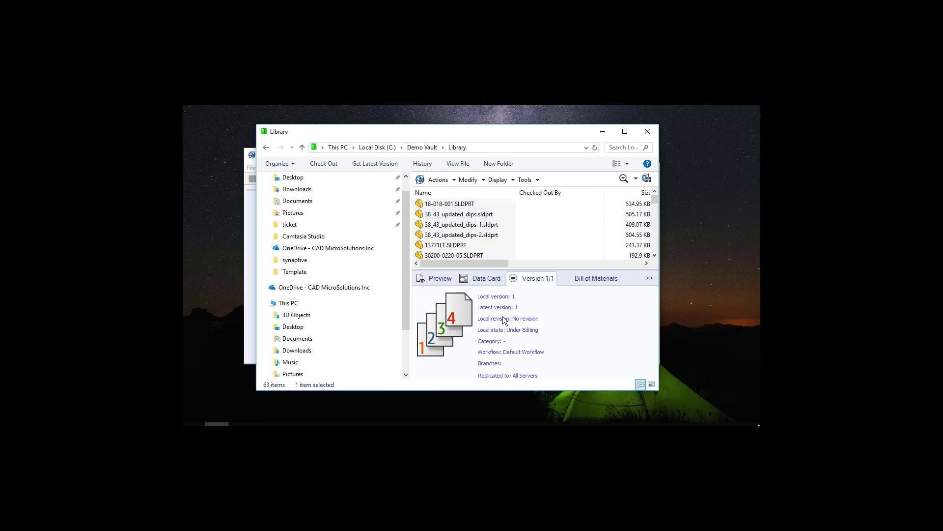
pyautogui.click(486, 224)
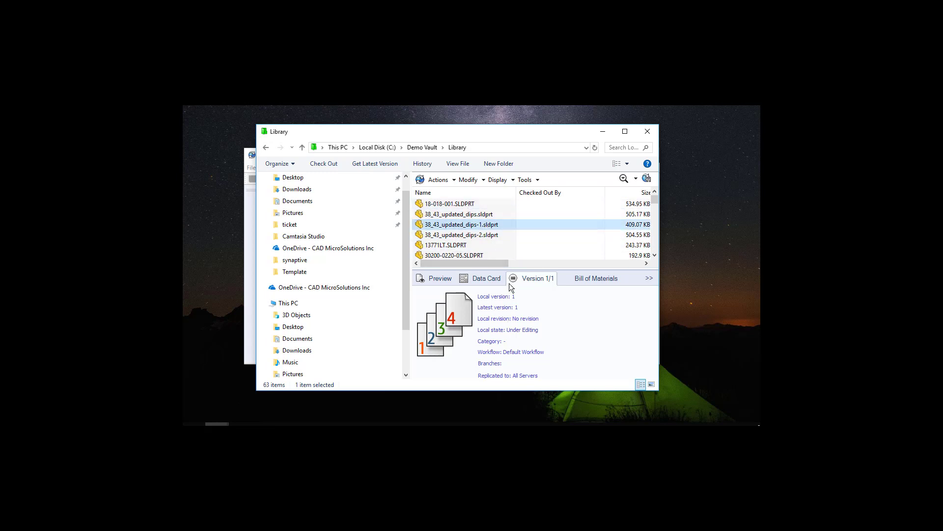
# - In Projects > NH-21538, compare version counts of Universal Joint_&1.SLDASM and crank sub_&.SLDASM
pyautogui.click(422, 148)
pyautogui.doubleClick(437, 213)
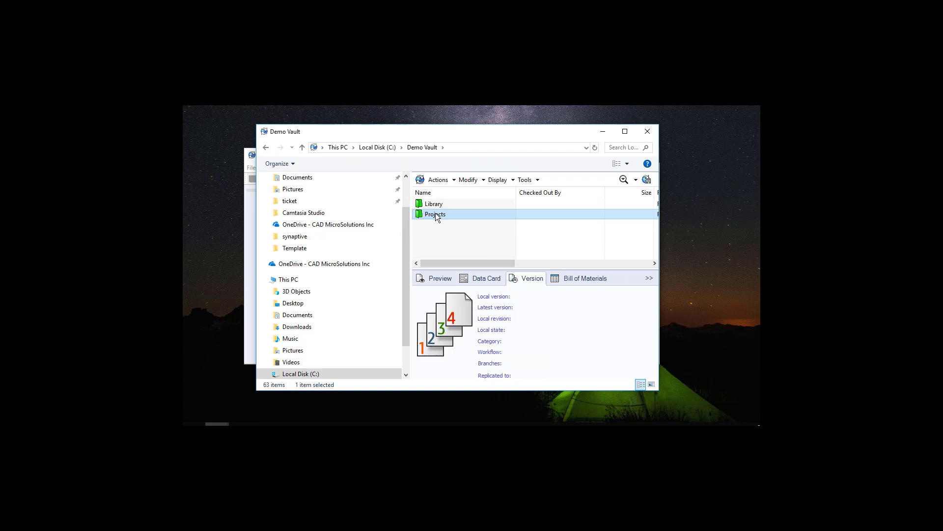
pyautogui.doubleClick(447, 216)
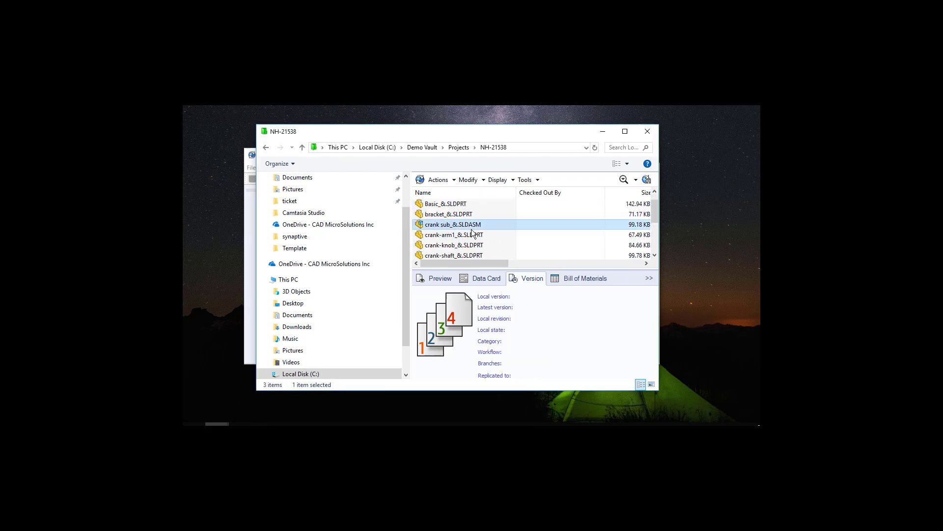
pyautogui.scroll(-2, 482, 235)
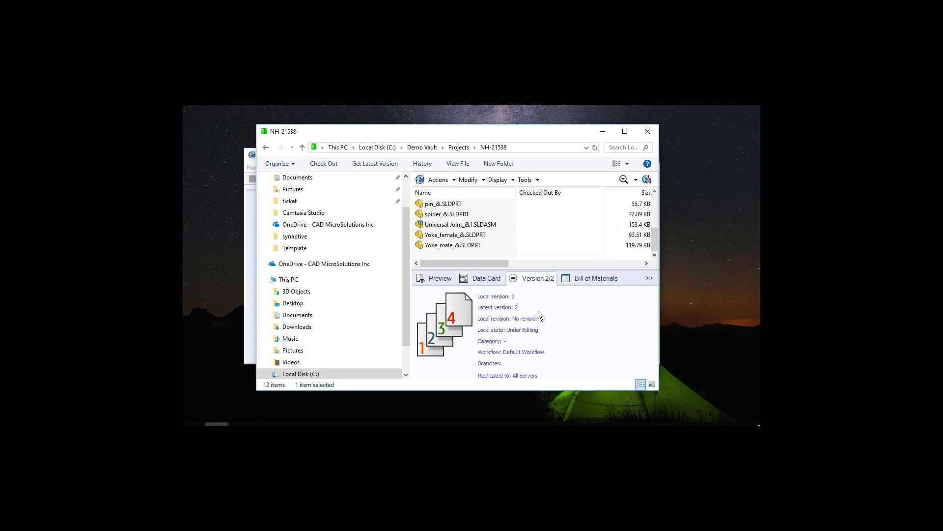
pyautogui.click(474, 224)
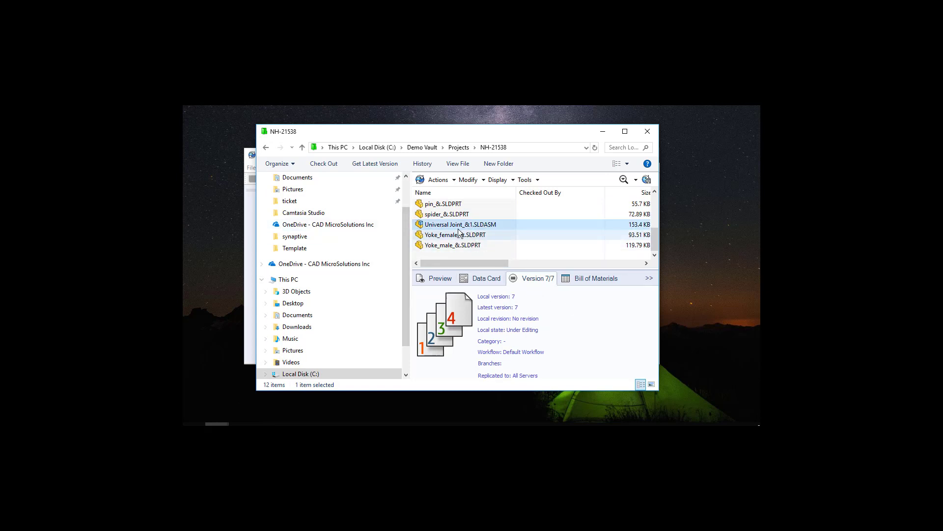
pyautogui.scroll(2, 458, 225)
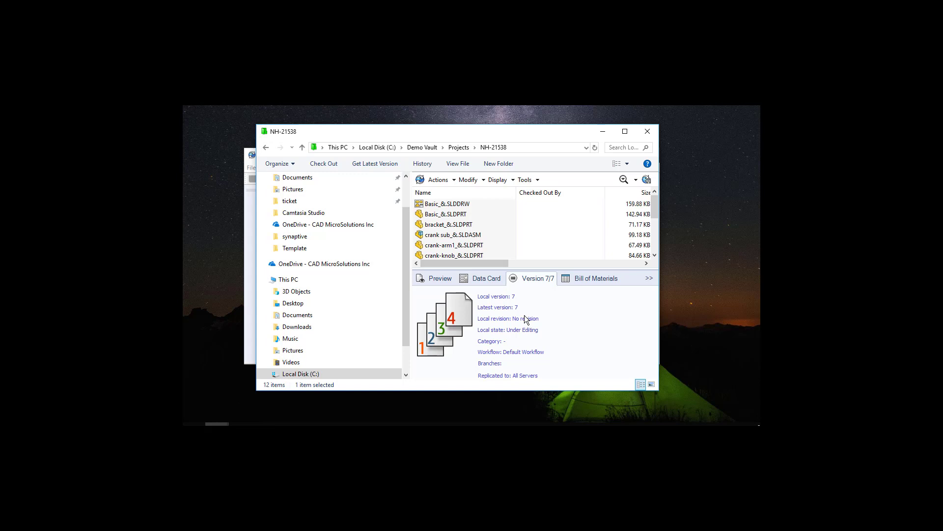
pyautogui.click(468, 238)
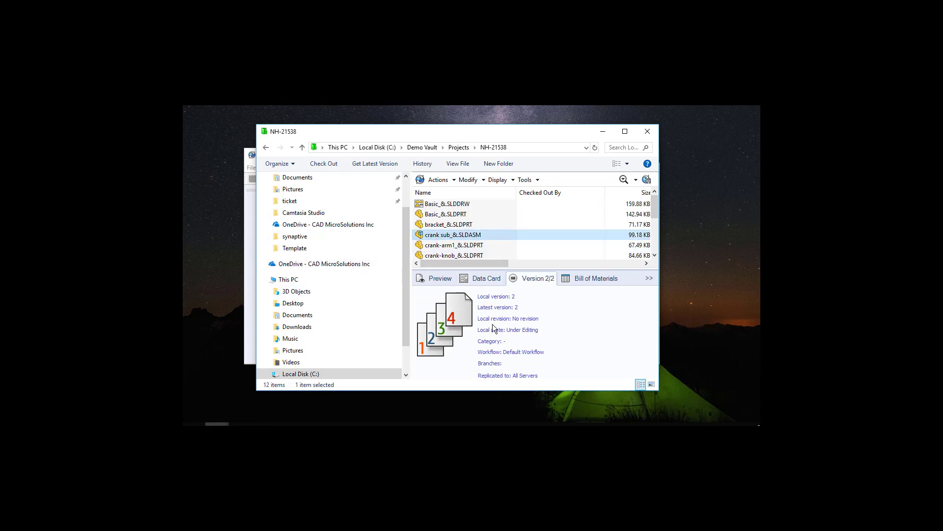
pyautogui.click(248, 237)
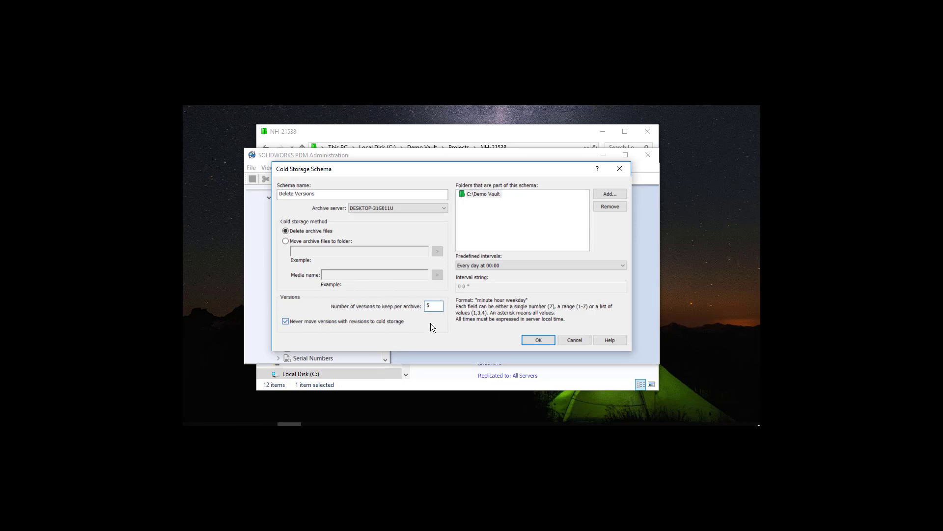
# - Keep 5 versions per archive and try the every-hour, every-day predefined interval
pyautogui.click(285, 321)
pyautogui.click(494, 265)
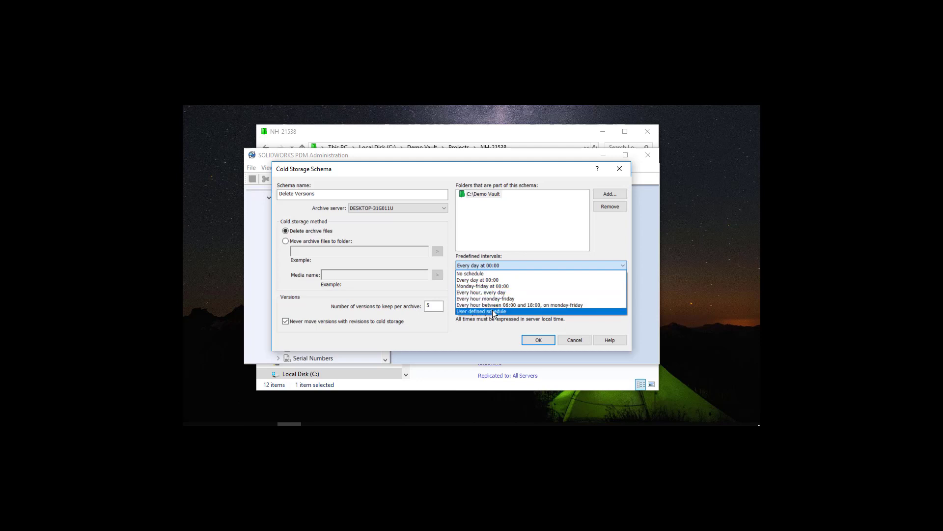
pyautogui.click(502, 293)
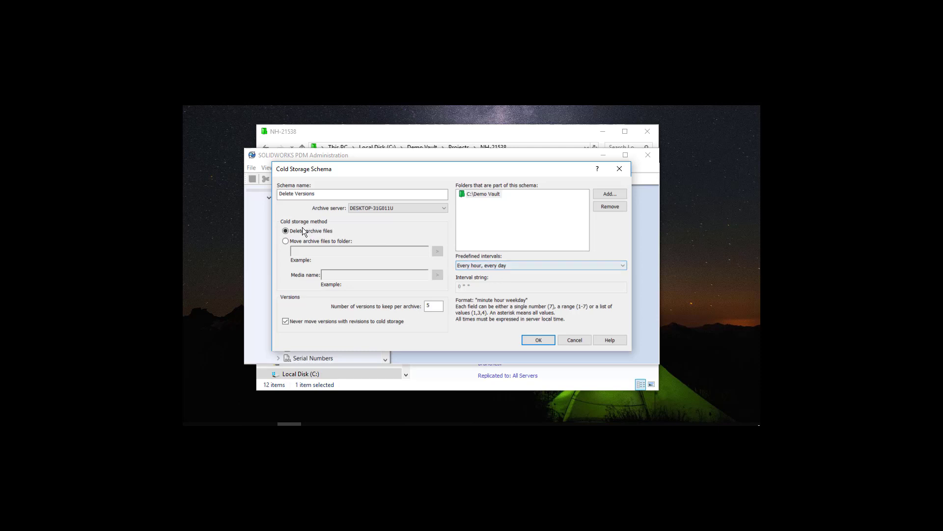
# - Switch to a user defined schedule and edit the interval string to * * *
pyautogui.click(508, 266)
pyautogui.click(492, 311)
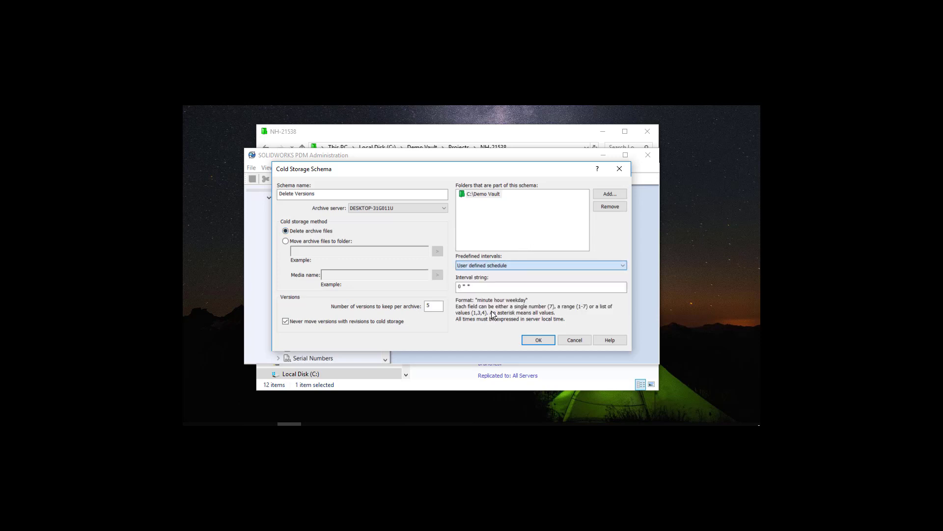
pyautogui.press('Tab')
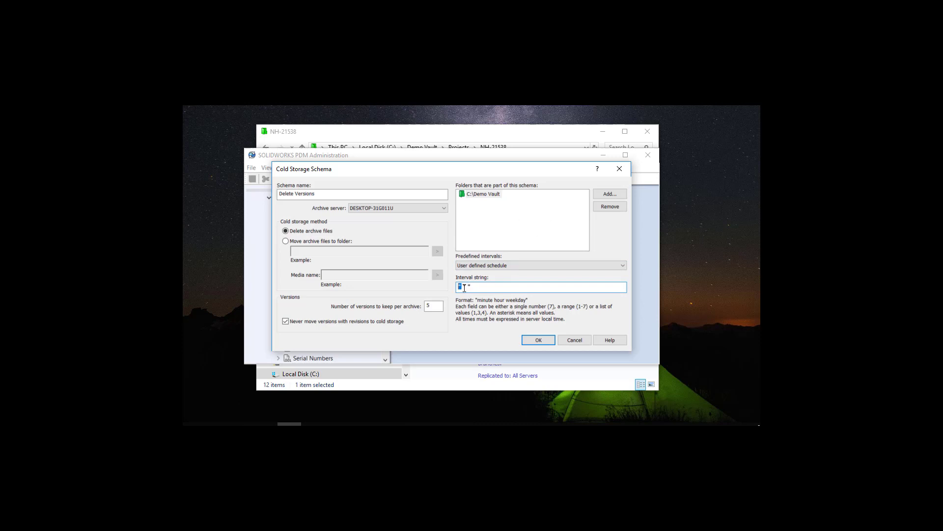
pyautogui.moveTo(463, 287); pyautogui.dragTo(469, 287)
pyautogui.doubleClick(469, 287)
# - Save the Delete Versions schema, accept the 5-versions warning, and select it under Cold Storage Schemas
pyautogui.click(542, 339)
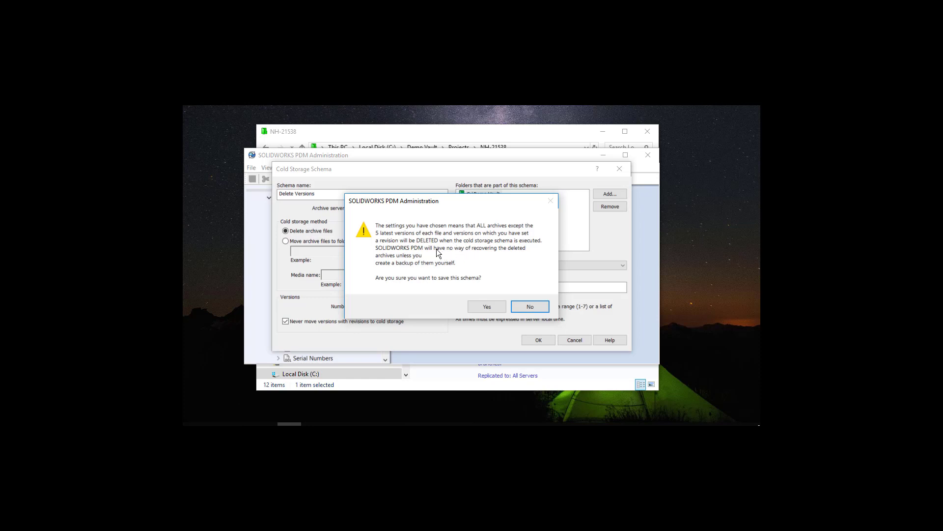
pyautogui.click(491, 307)
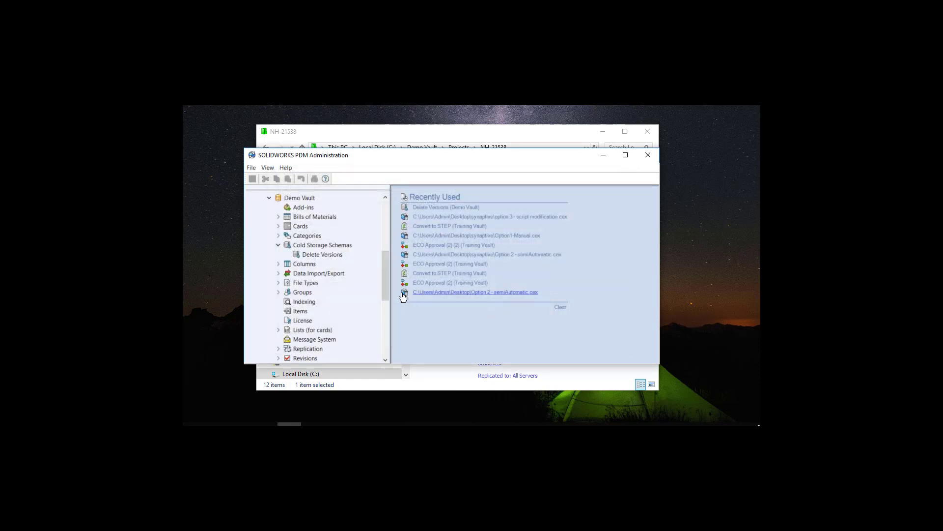
pyautogui.click(329, 255)
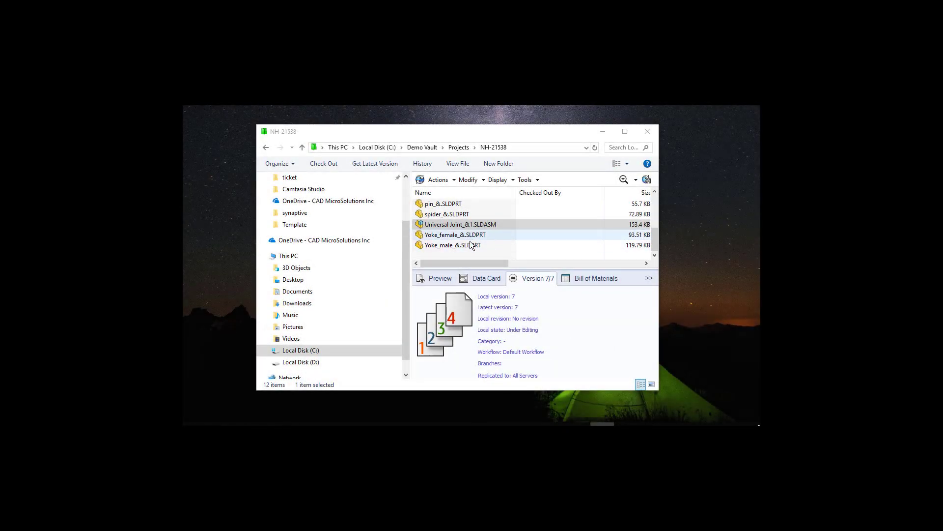
pyautogui.scroll(3, 471, 245)
pyautogui.click(471, 225)
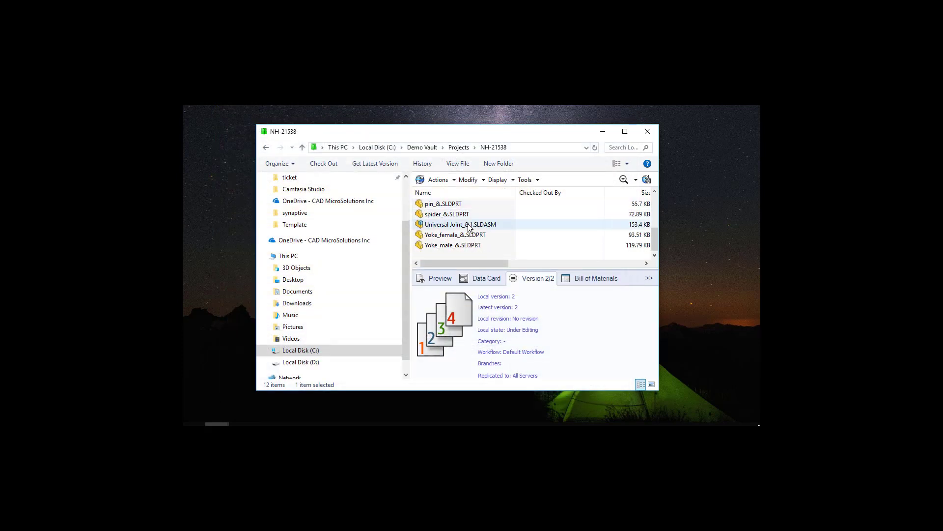
pyautogui.click(469, 226)
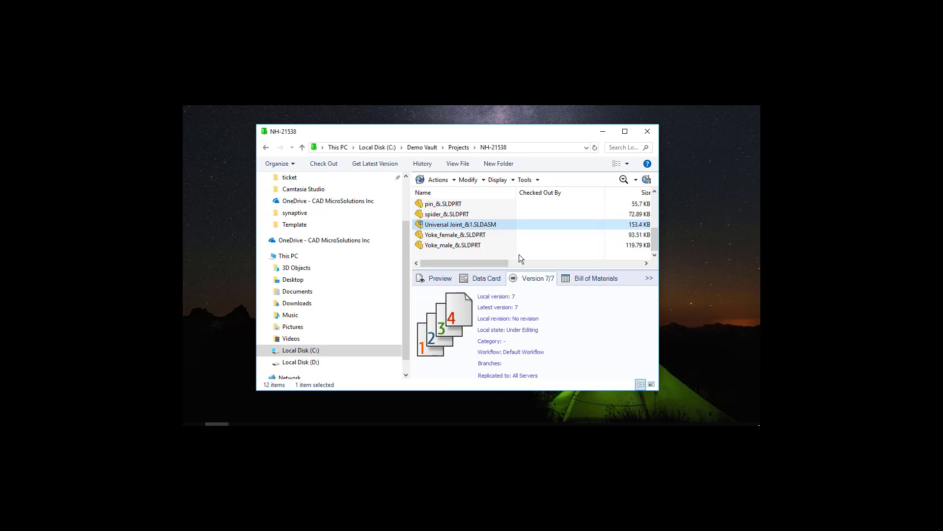
# - Reopen the History of Universal Joint_&1.SLDASM showing versions 1 and 2 deleted to cold storage
pyautogui.click(421, 165)
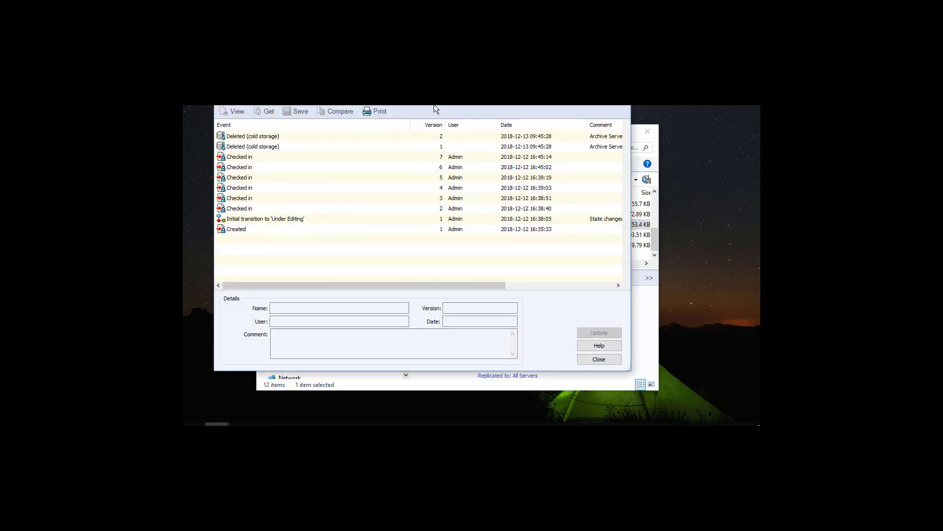
pyautogui.moveTo(435, 105); pyautogui.dragTo(439, 123)
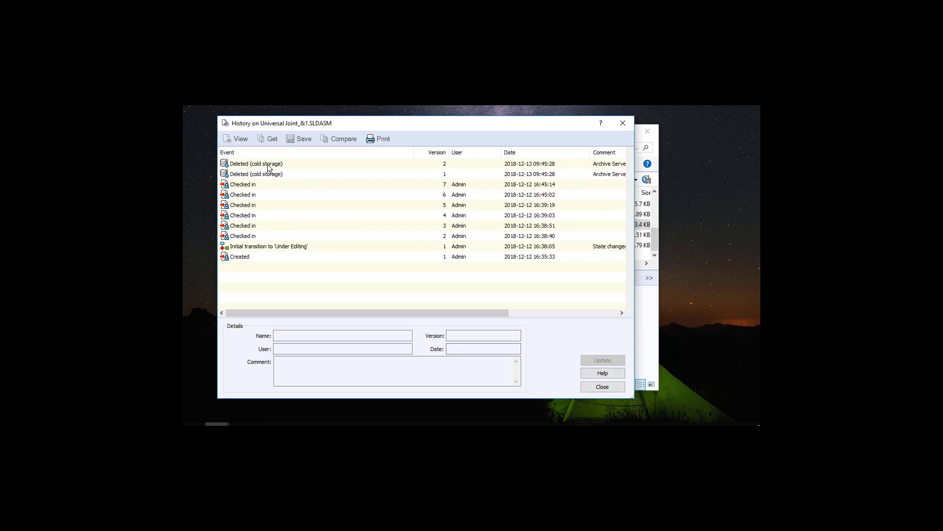
pyautogui.click(602, 388)
pyautogui.rightClick(457, 227)
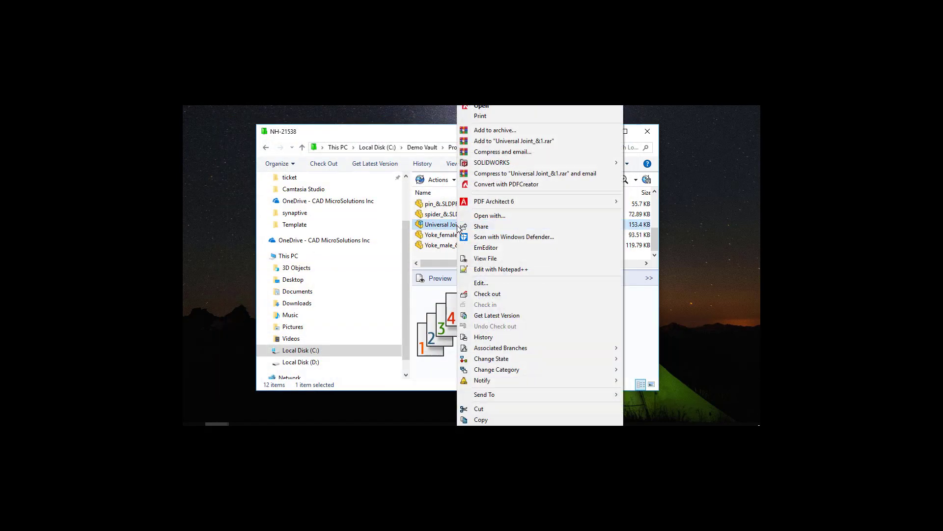
pyautogui.click(499, 338)
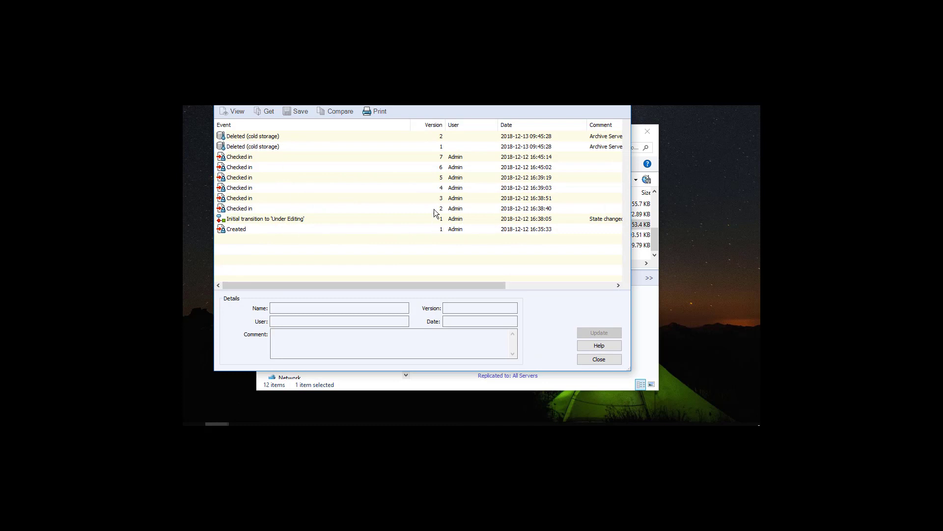
# - Attempt to roll Universal Joint back to checked-in version 2, selected file only
pyautogui.click(435, 208)
pyautogui.moveTo(420, 104); pyautogui.dragTo(428, 144)
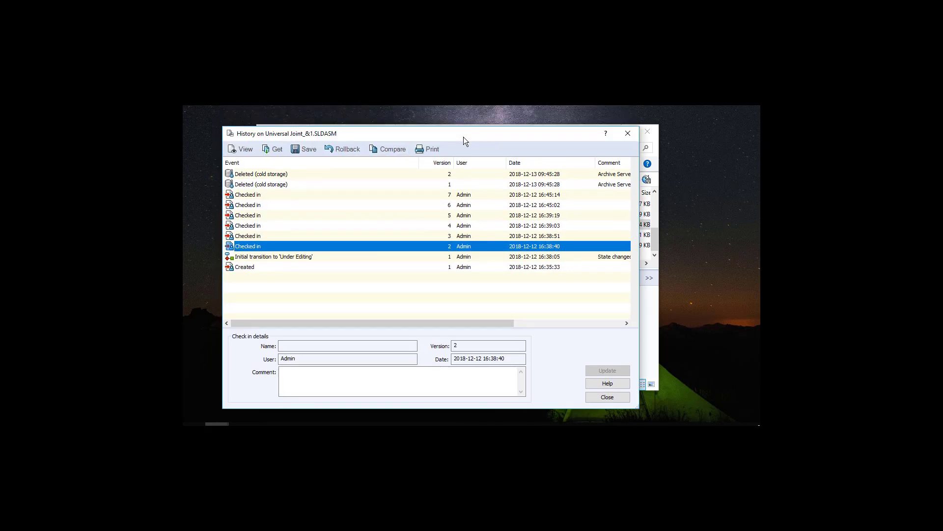
pyautogui.click(343, 152)
pyautogui.click(353, 209)
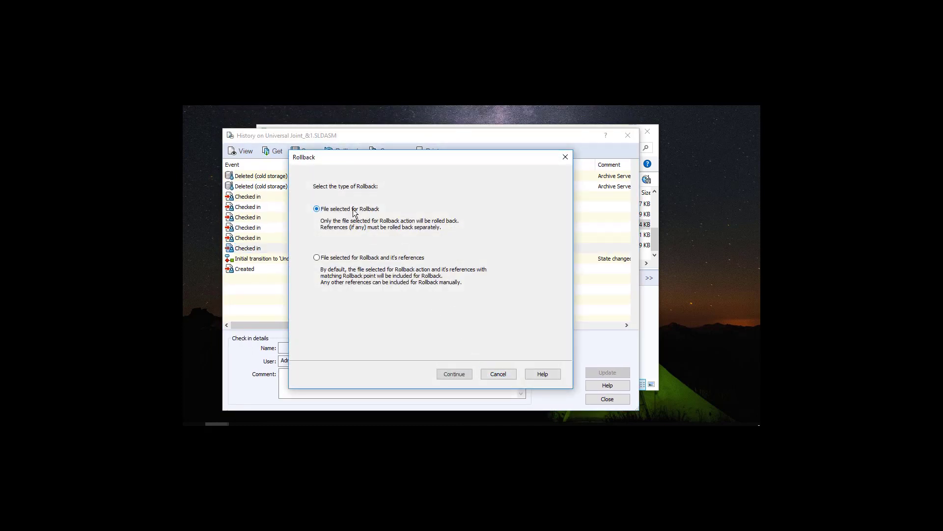
pyautogui.click(455, 374)
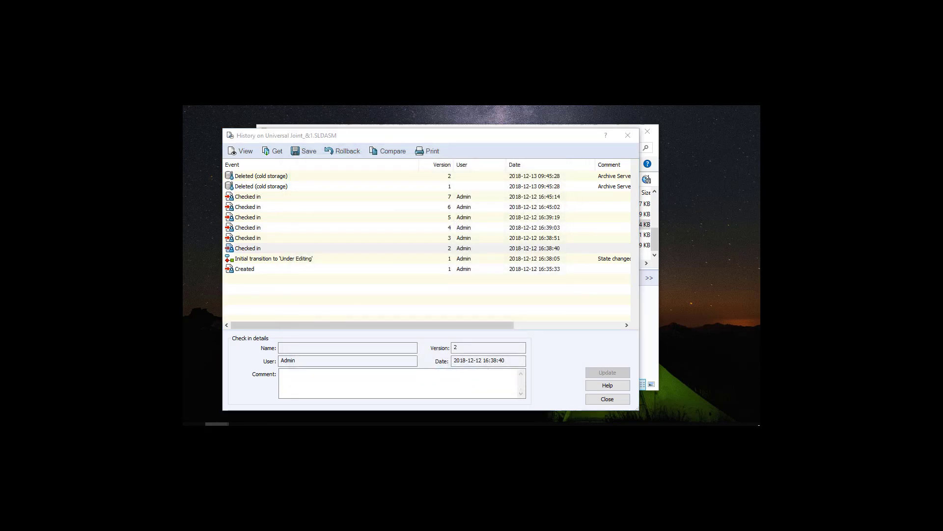
pyautogui.click(538, 355)
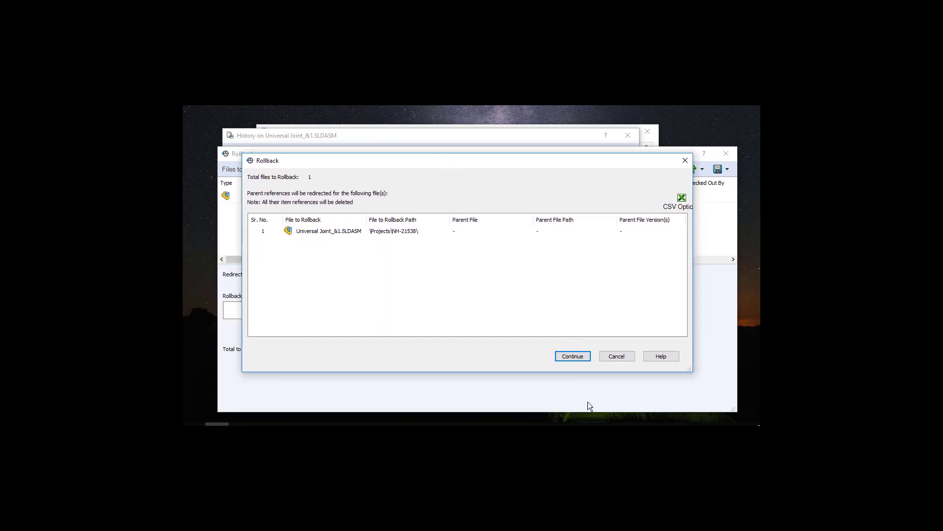
pyautogui.click(564, 356)
pyautogui.click(441, 278)
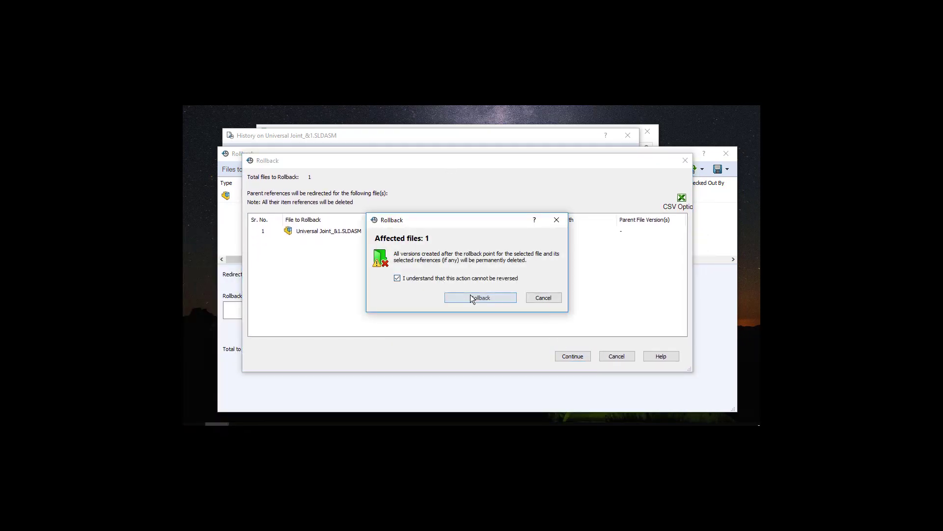
pyautogui.click(470, 295)
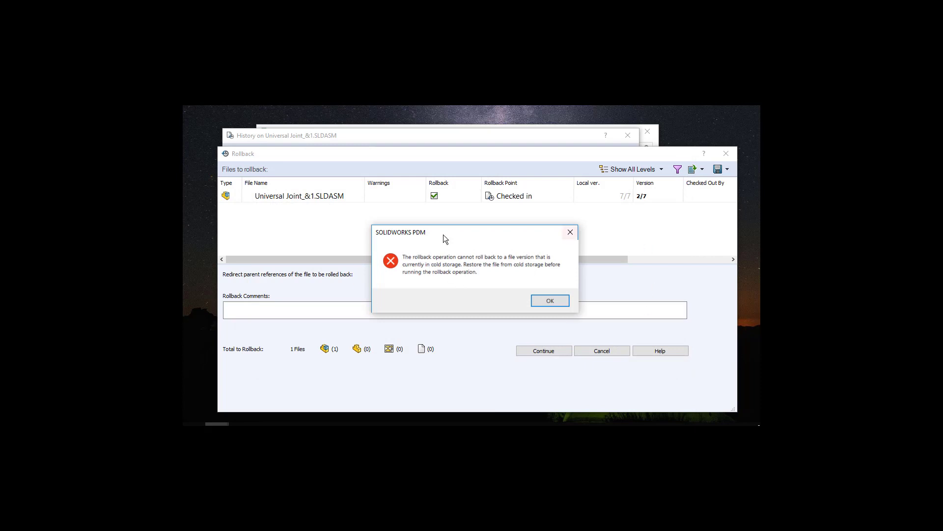
# - Dismiss the cold-storage rollback error, cancel the rollback and close the history
pyautogui.click(555, 304)
pyautogui.click(587, 350)
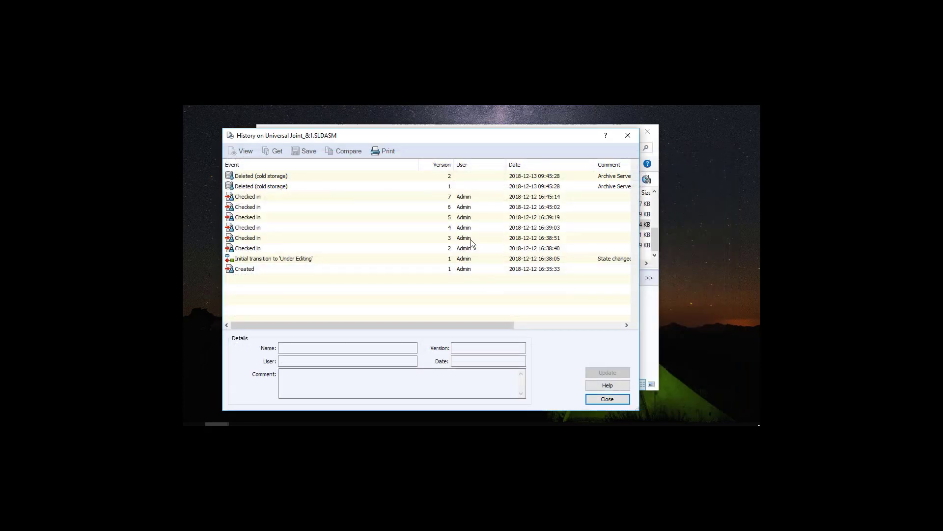
pyautogui.click(608, 399)
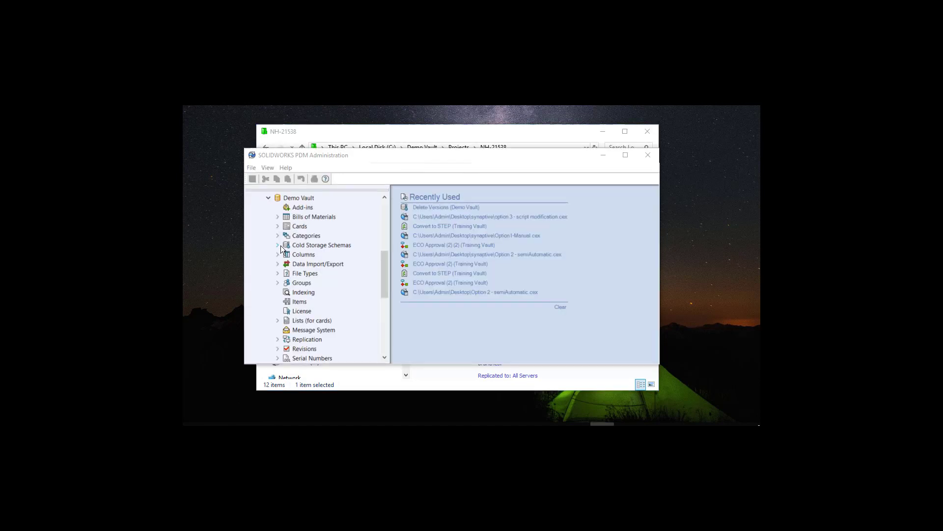
# - Open the Delete Versions schema and rename it to 'Moving Versions'
pyautogui.click(280, 245)
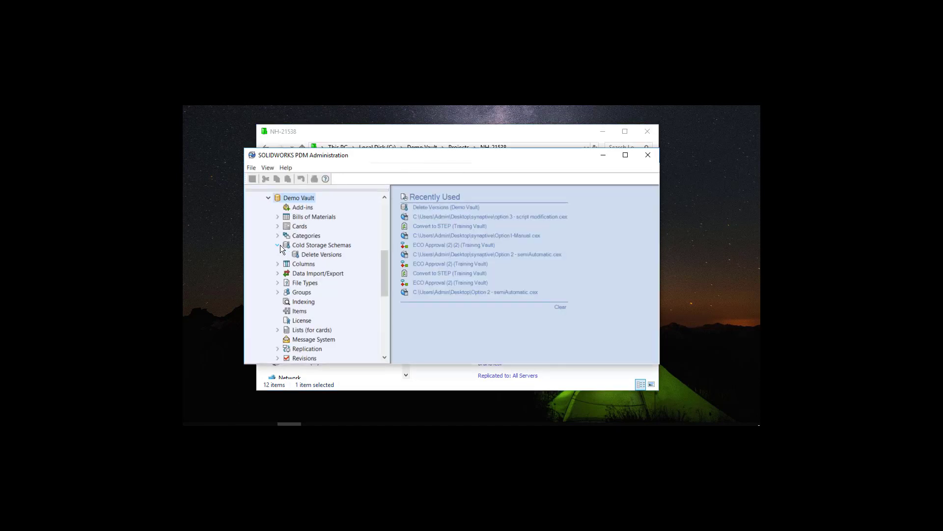
pyautogui.click(320, 254)
pyautogui.doubleClick(318, 255)
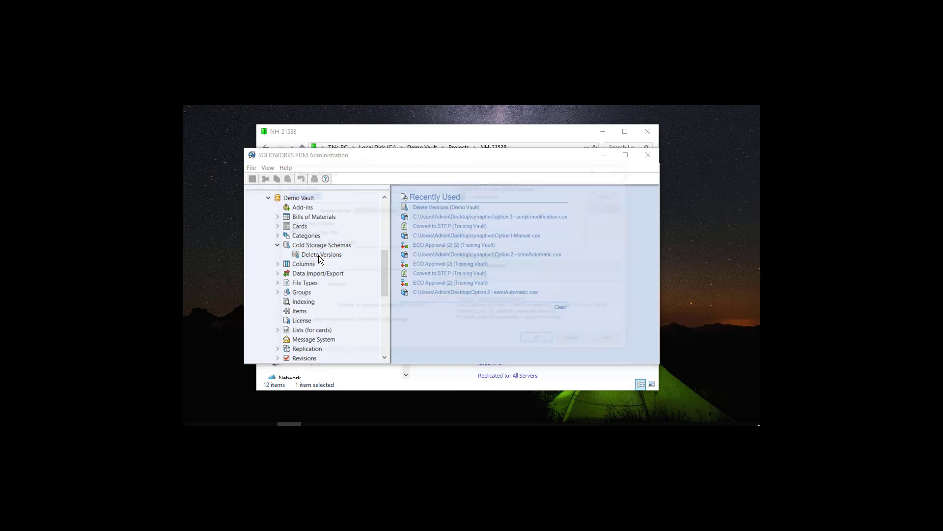
pyautogui.click(295, 194)
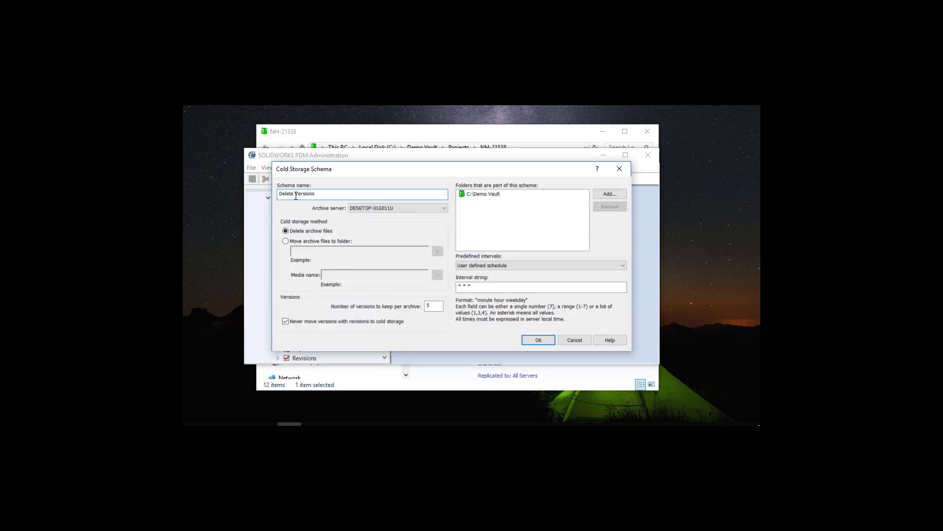
pyautogui.doubleClick(295, 194)
pyautogui.write('Moving')
# - Set the method to move archive files to folder D:/Backup
pyautogui.click(292, 242)
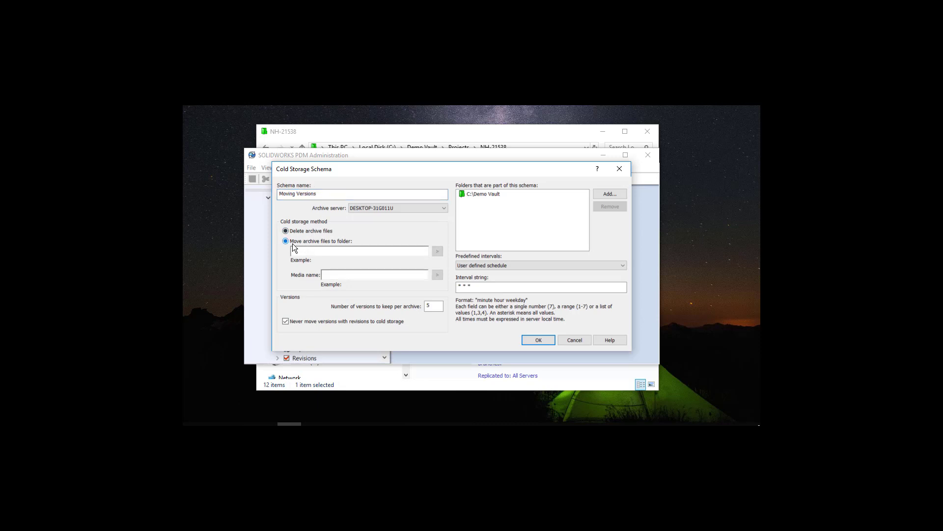
pyautogui.click(319, 252)
pyautogui.write('D:/Backup')
pyautogui.press('Tab')
# - Build the media name from Year (4 digits), Month (2) and Day (2), e.g. 20181213
pyautogui.click(438, 275)
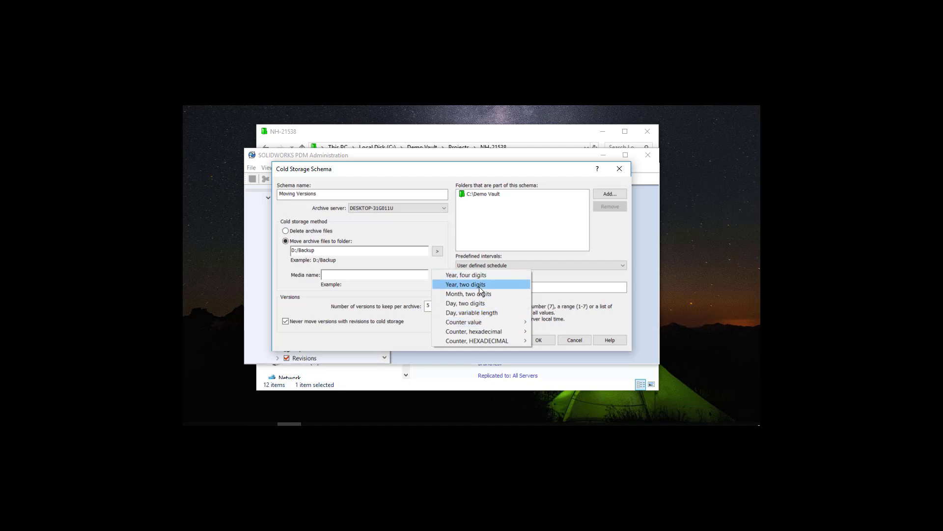
pyautogui.click(474, 275)
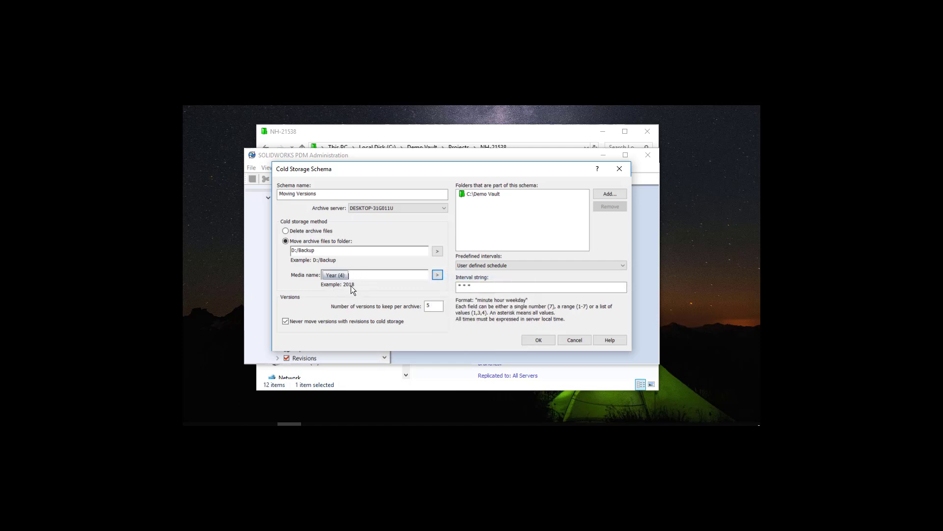
pyautogui.click(438, 275)
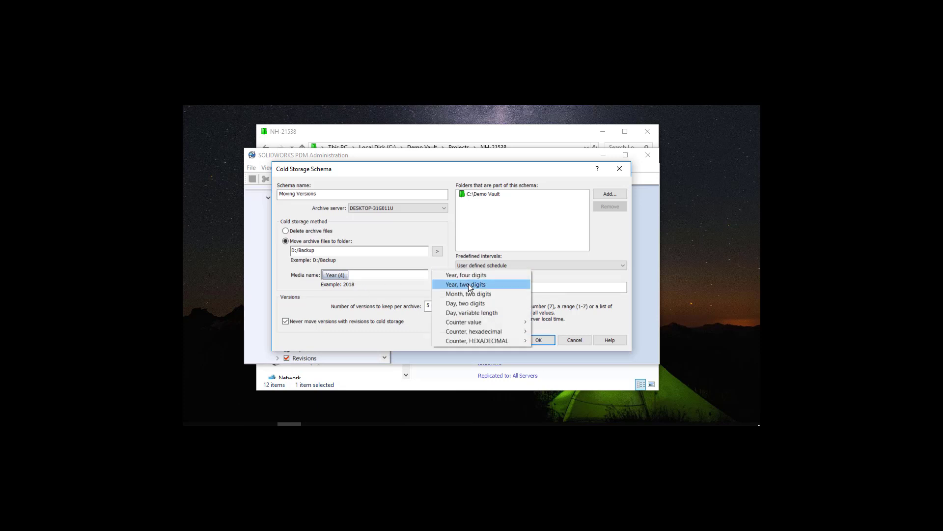
pyautogui.click(457, 294)
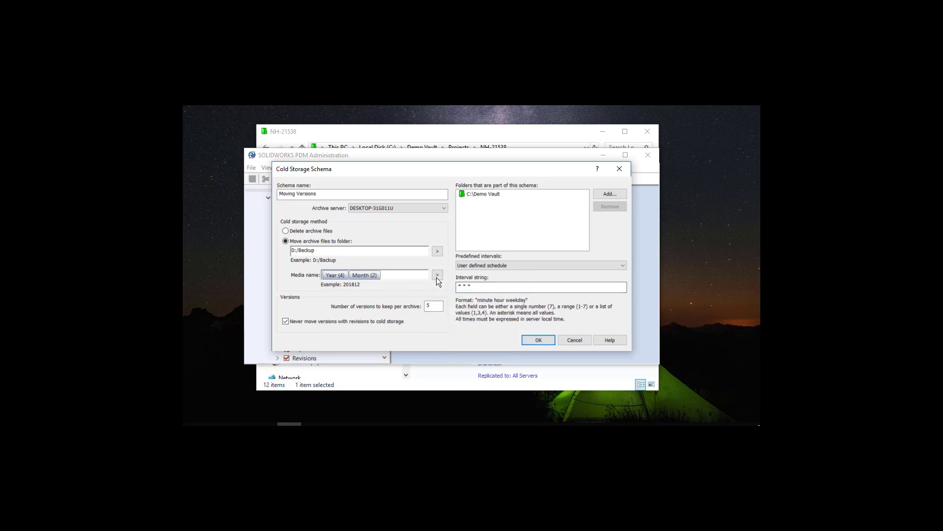
pyautogui.click(437, 275)
pyautogui.click(464, 303)
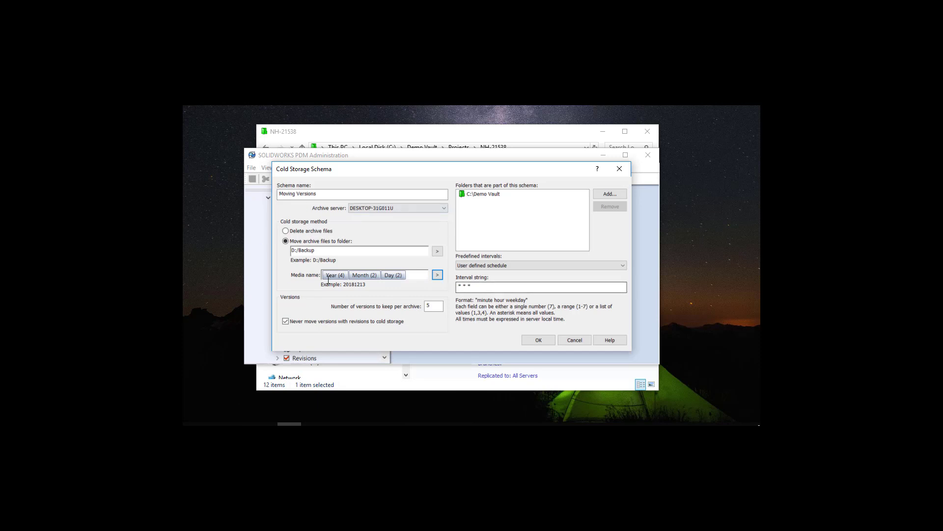
pyautogui.moveTo(317, 251); pyautogui.dragTo(292, 255)
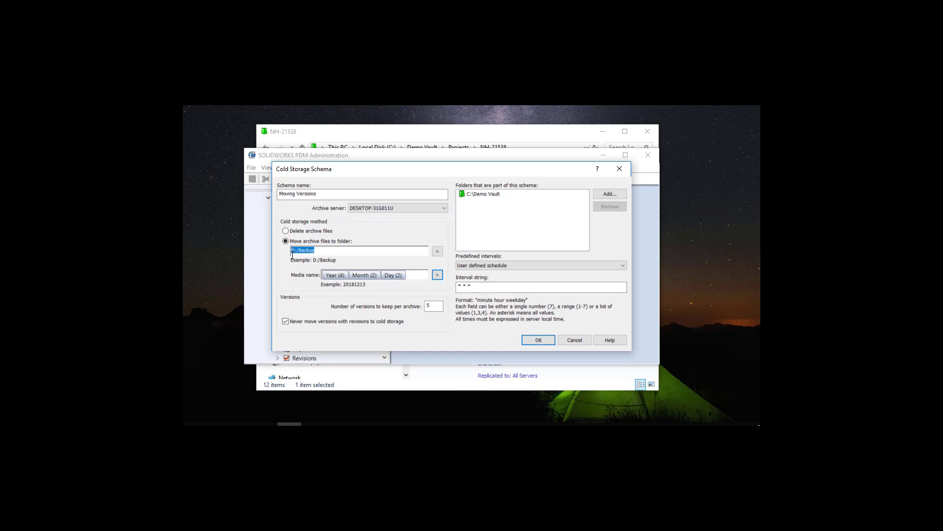
pyautogui.click(330, 254)
pyautogui.click(323, 250)
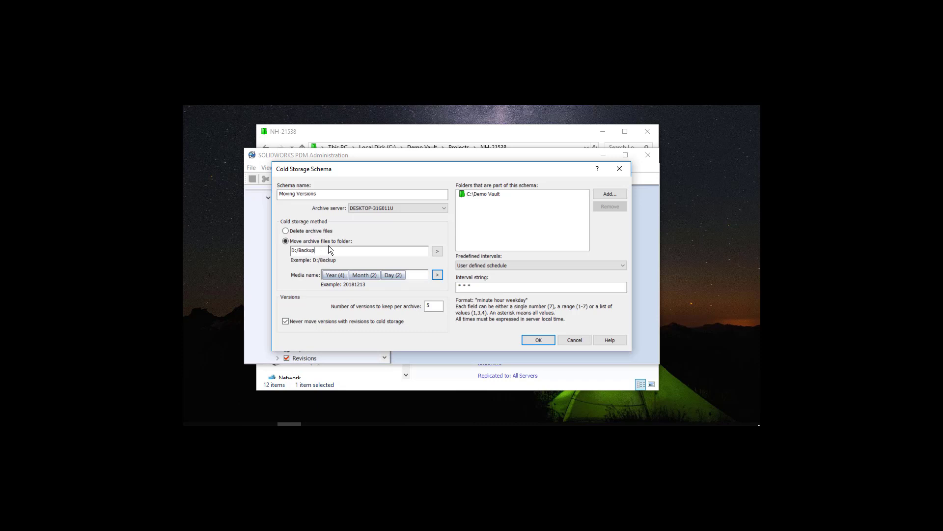